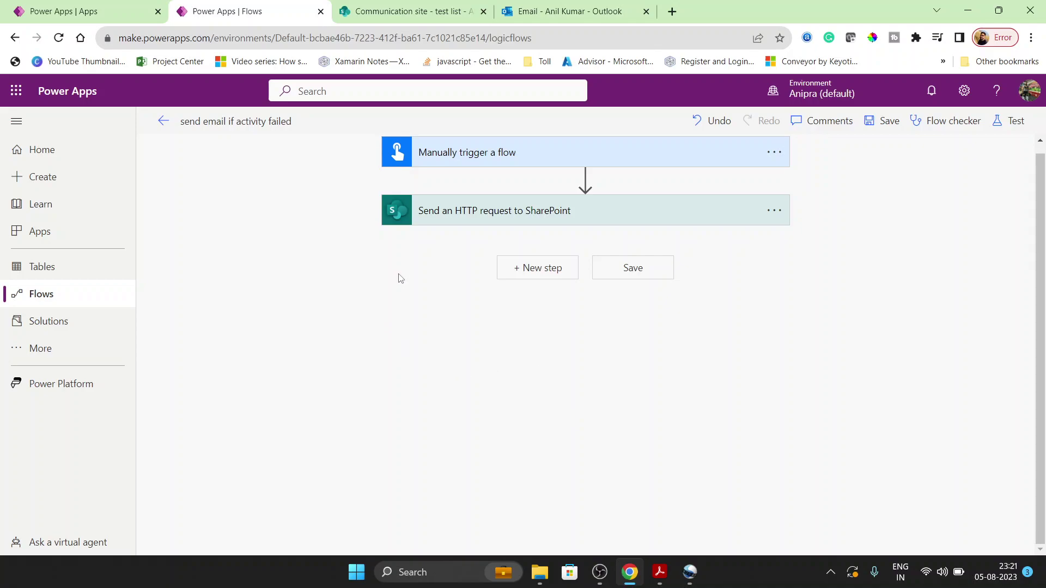
Step: Expand the 'Send an HTTP request to SharePoint' card and start a new step after it
{"action": "left_click", "coordinate": [584, 220]}
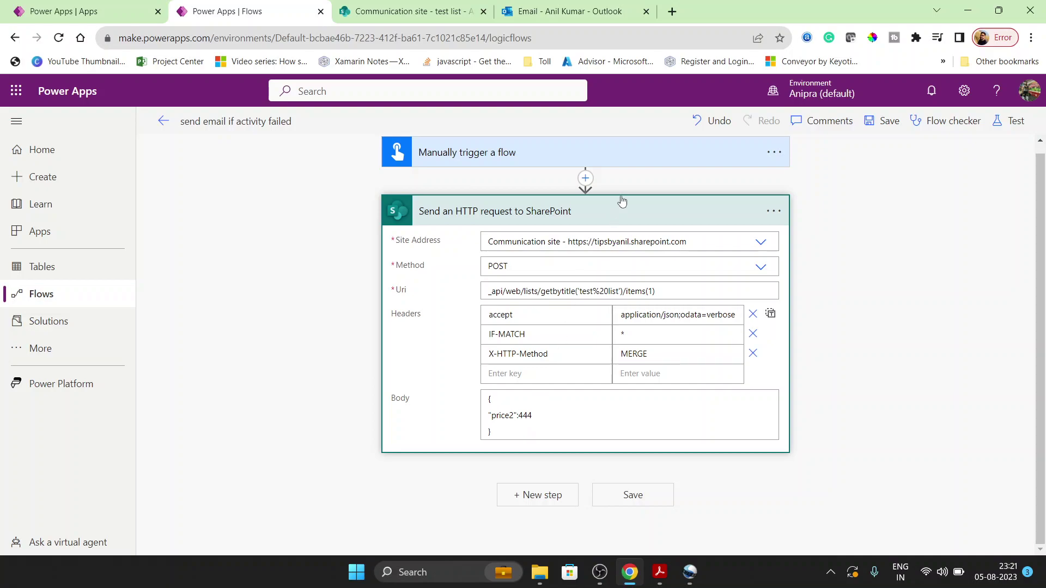
{"action": "left_click", "coordinate": [547, 498]}
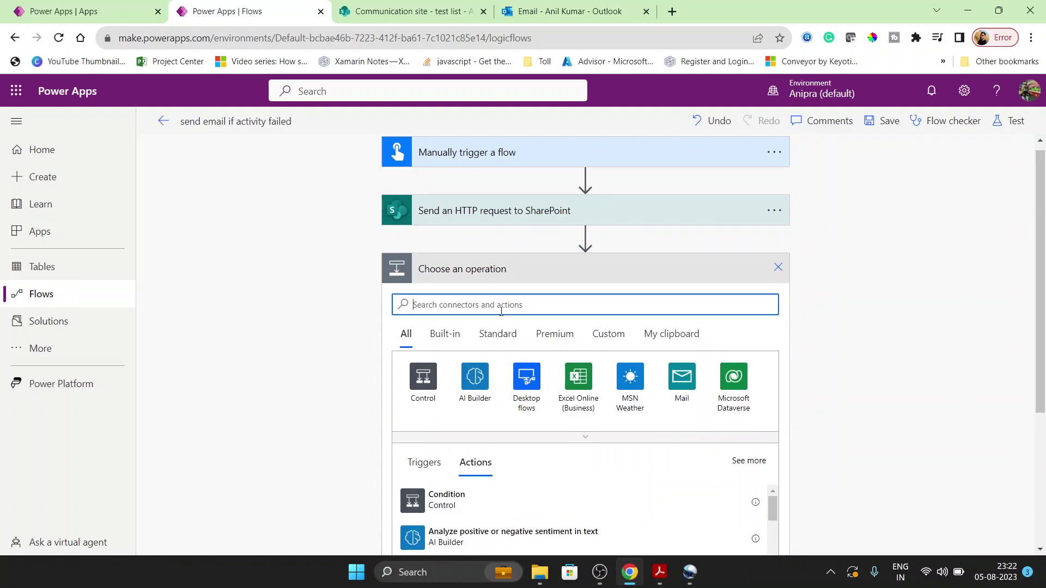
{"action": "type", "text": "email vt"}
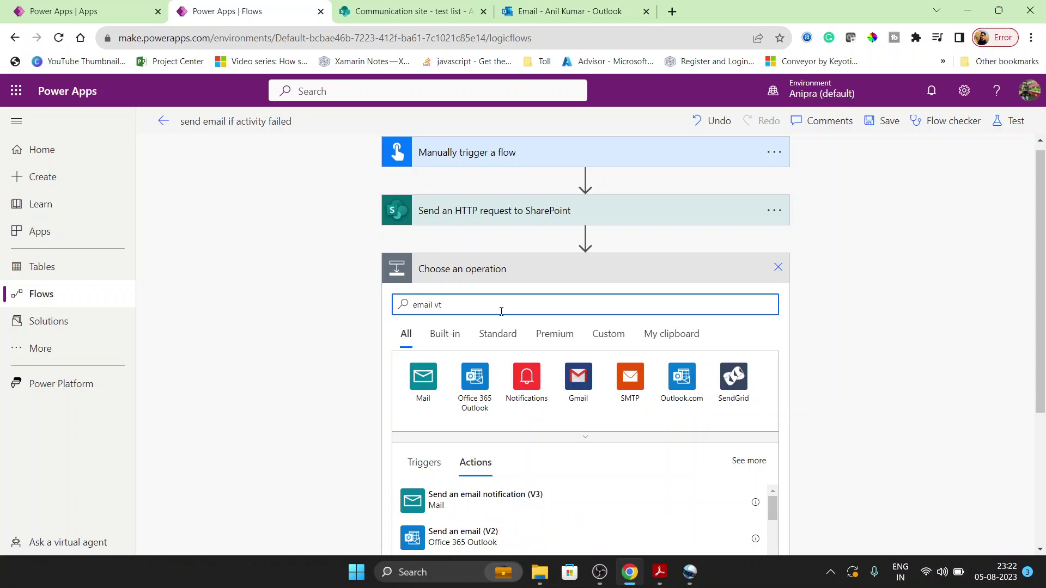
Step: Add the Office 365 Outlook 'Send an email (V2)' action after the SharePoint HTTP request
{"action": "key", "text": "BackSpace"}
{"action": "type", "text": "2"}
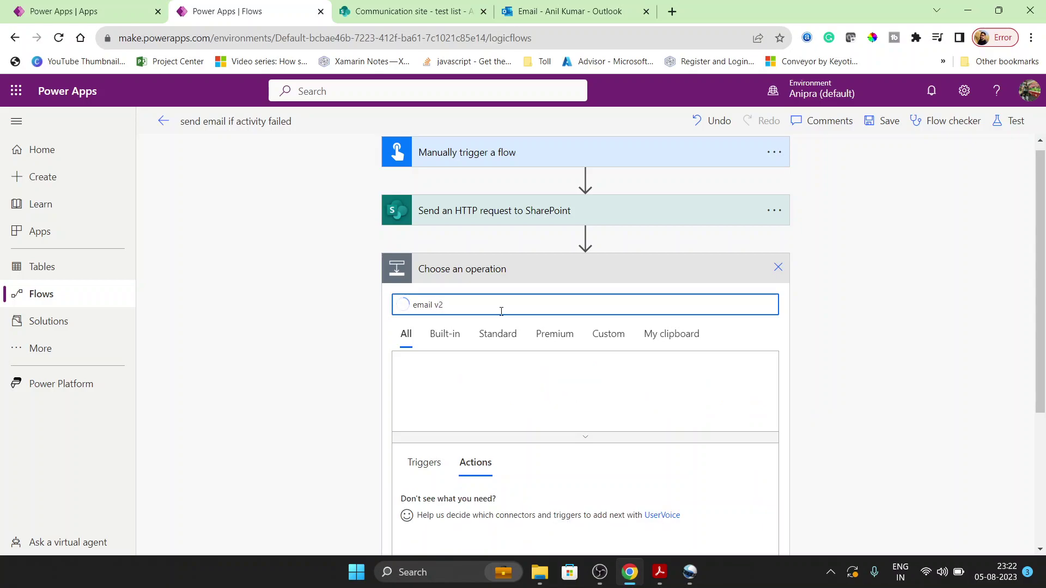
{"action": "left_click", "coordinate": [423, 378]}
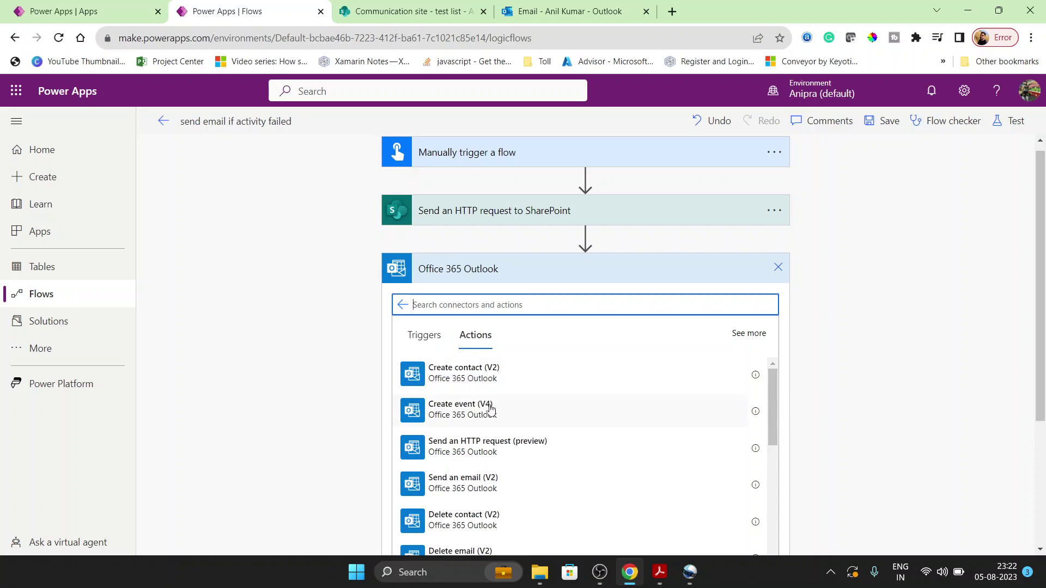
{"action": "left_click", "coordinate": [487, 487]}
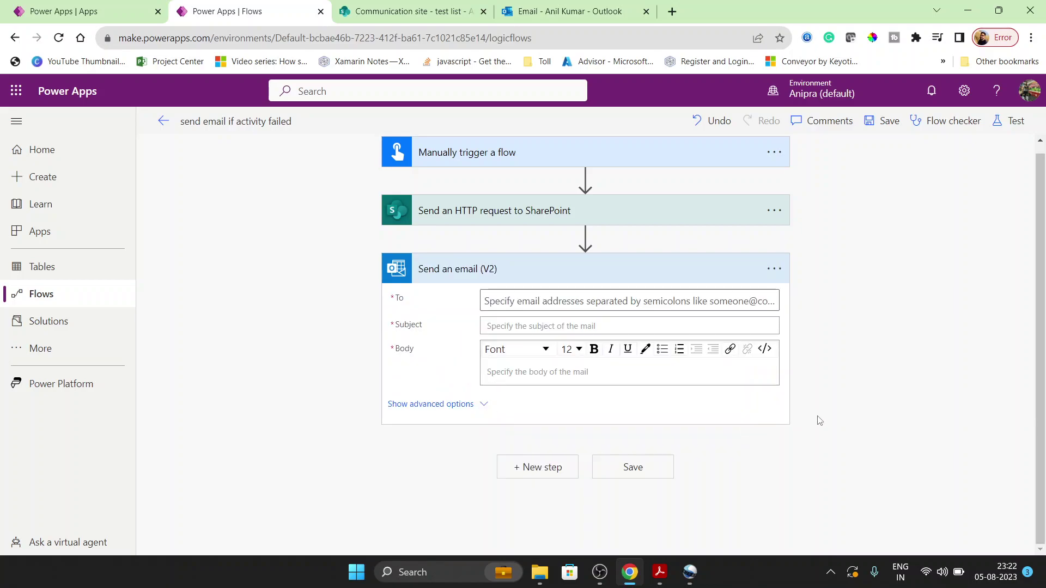
{"action": "left_click", "coordinate": [529, 217]}
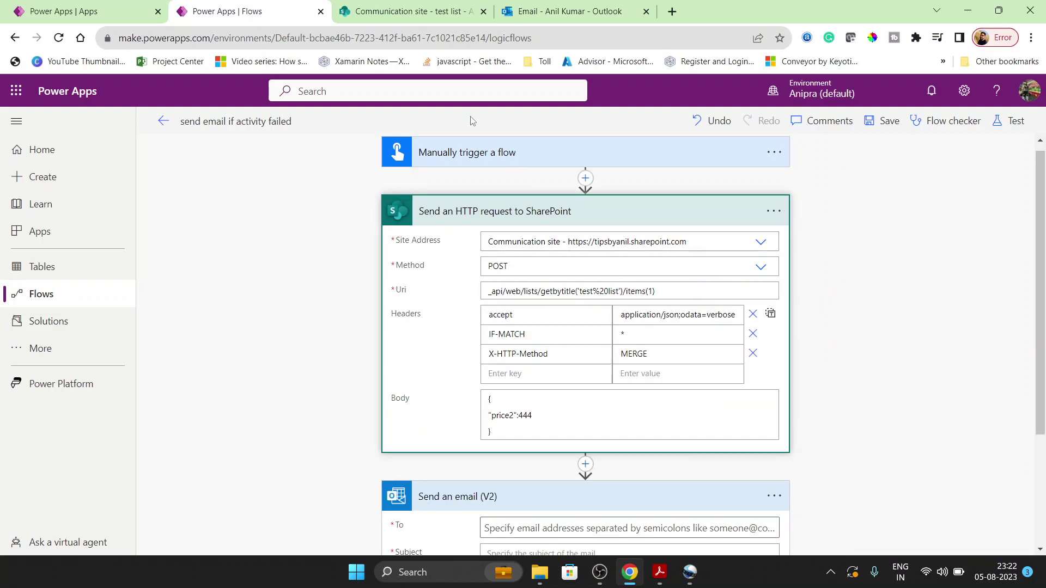
{"action": "left_click", "coordinate": [407, 10]}
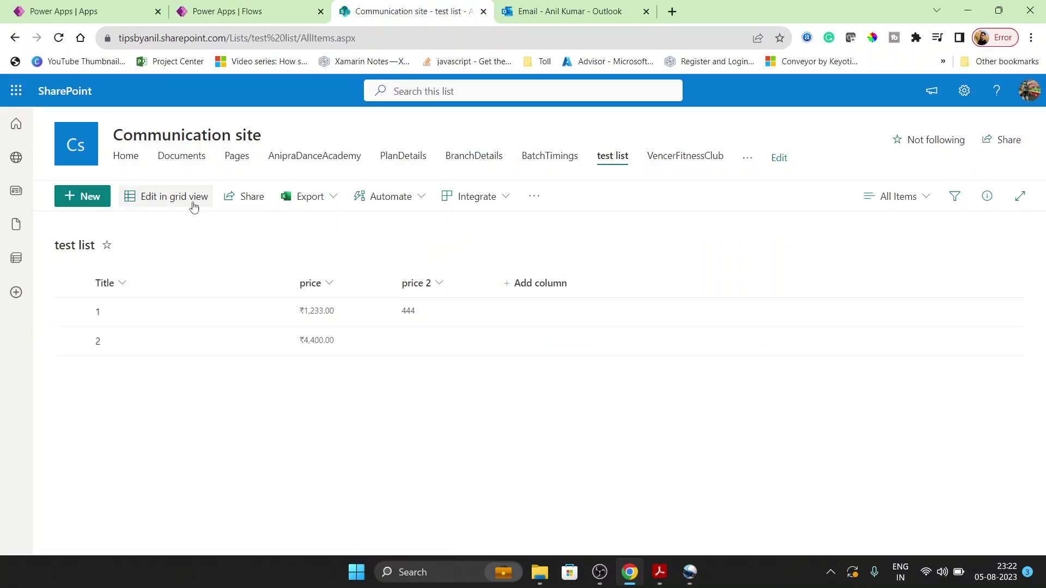
Step: In grid view, try overwriting item 1's price 2 value 444, then reload the list
{"action": "left_click", "coordinate": [174, 197]}
{"action": "left_click", "coordinate": [372, 314]}
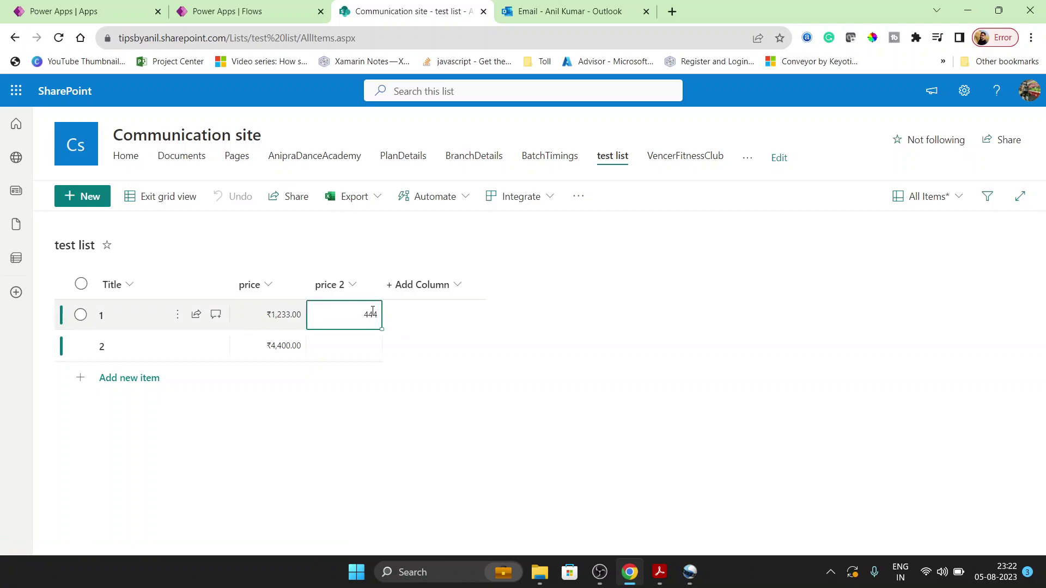
{"action": "double_click", "coordinate": [371, 314]}
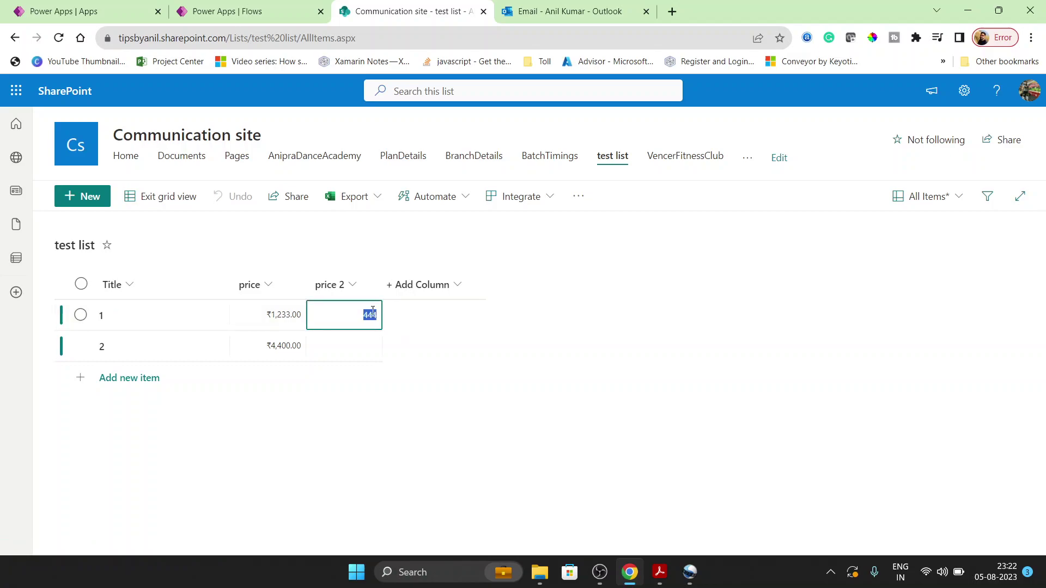
{"action": "type", "text": "weww"}
{"action": "left_click", "coordinate": [365, 350]}
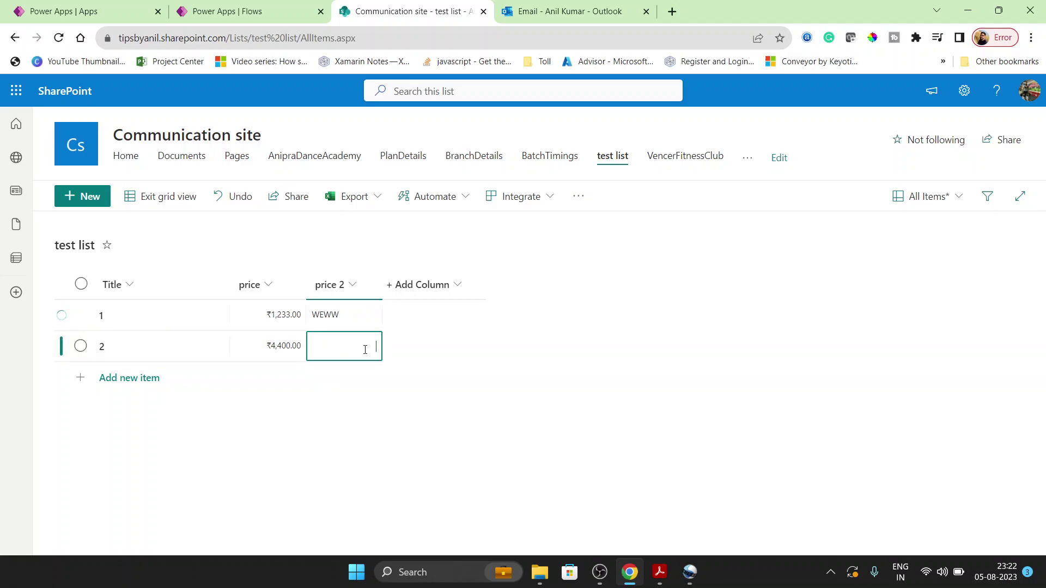
{"action": "right_click", "coordinate": [531, 249]}
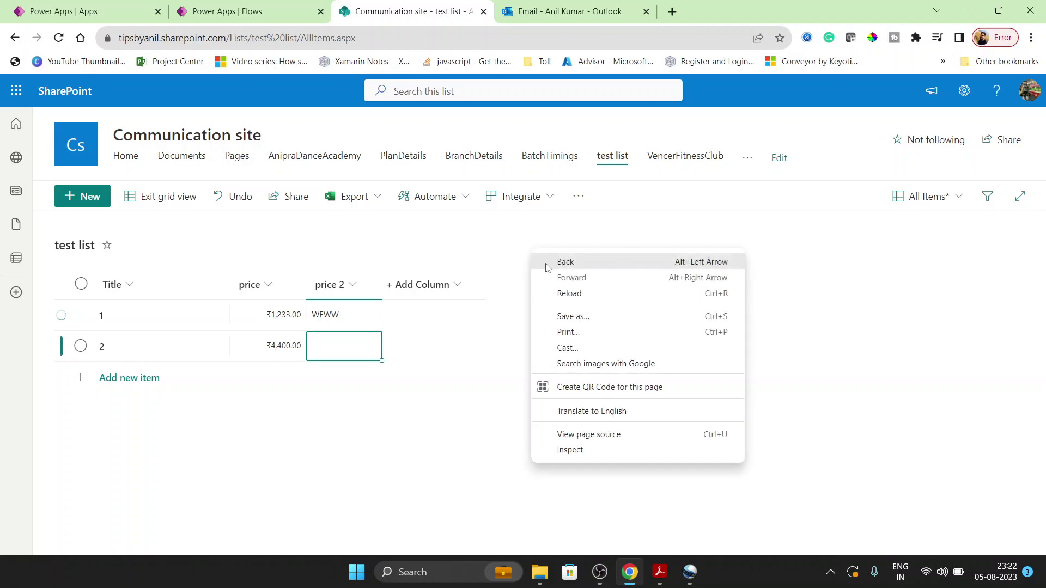
{"action": "left_click", "coordinate": [564, 292]}
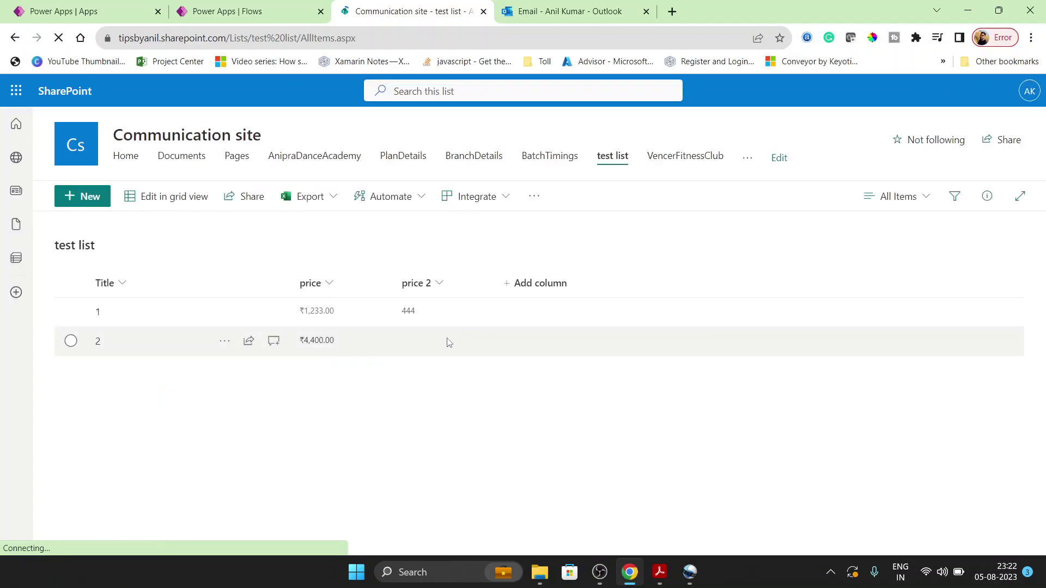
Step: Enter ERWER as item 1's price 2 and view its numbers-only validation error
{"action": "left_click", "coordinate": [174, 196]}
{"action": "left_click", "coordinate": [372, 315]}
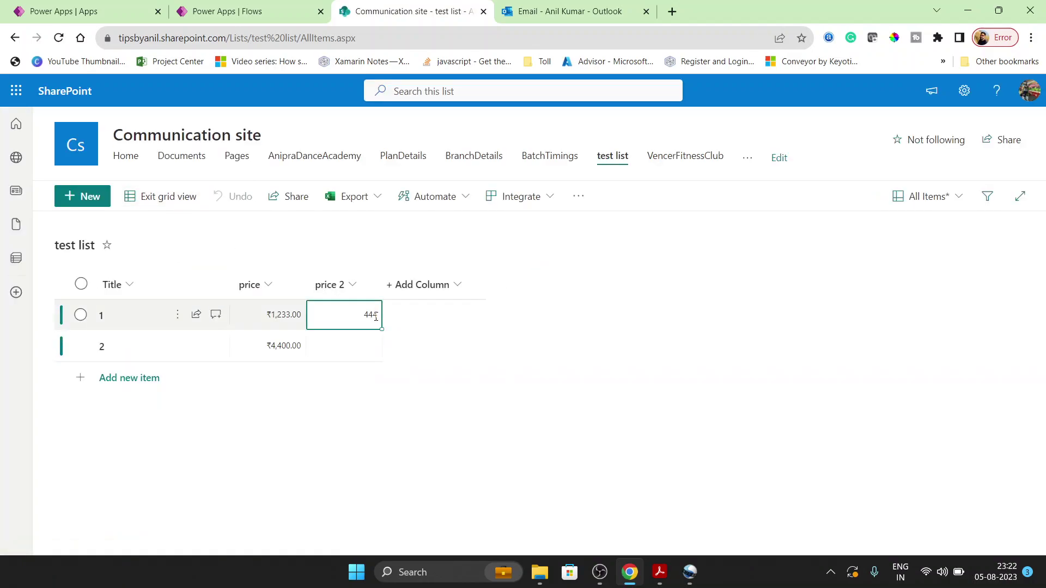
{"action": "double_click", "coordinate": [372, 315]}
{"action": "type", "text": "ERWER"}
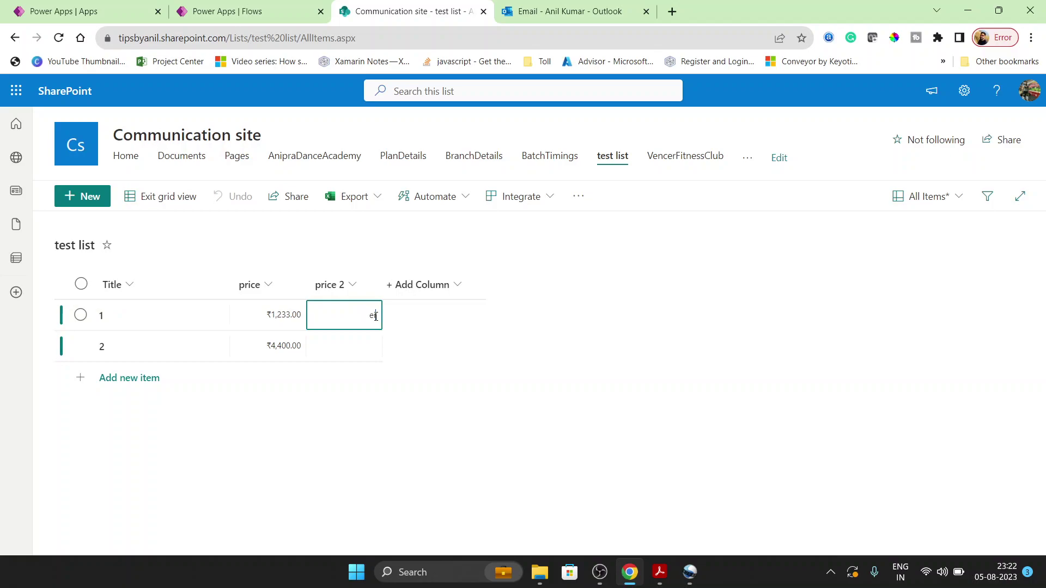
{"action": "left_click", "coordinate": [367, 345]}
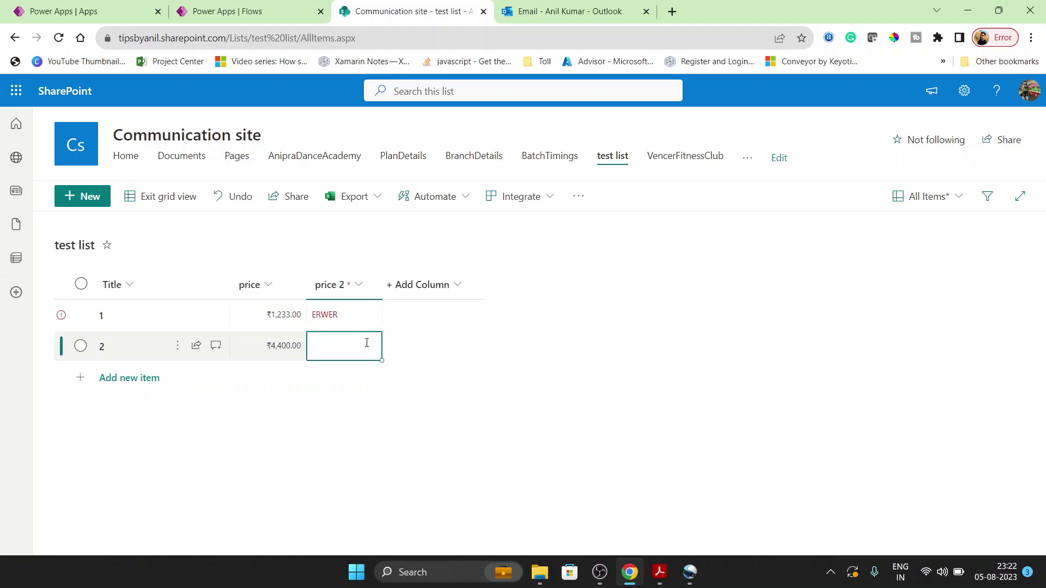
{"action": "left_click", "coordinate": [344, 315]}
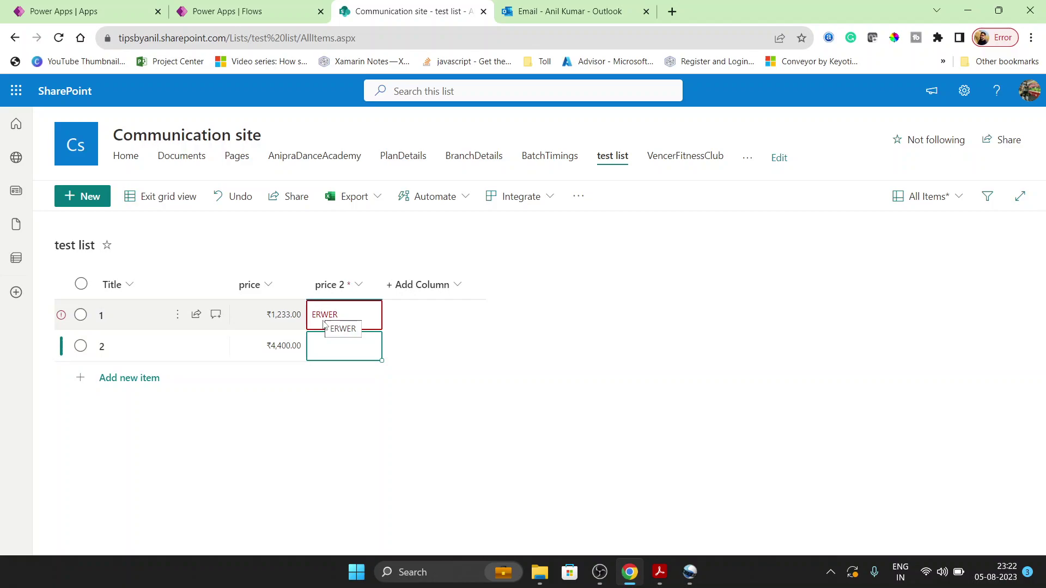
{"action": "left_click", "coordinate": [332, 343]}
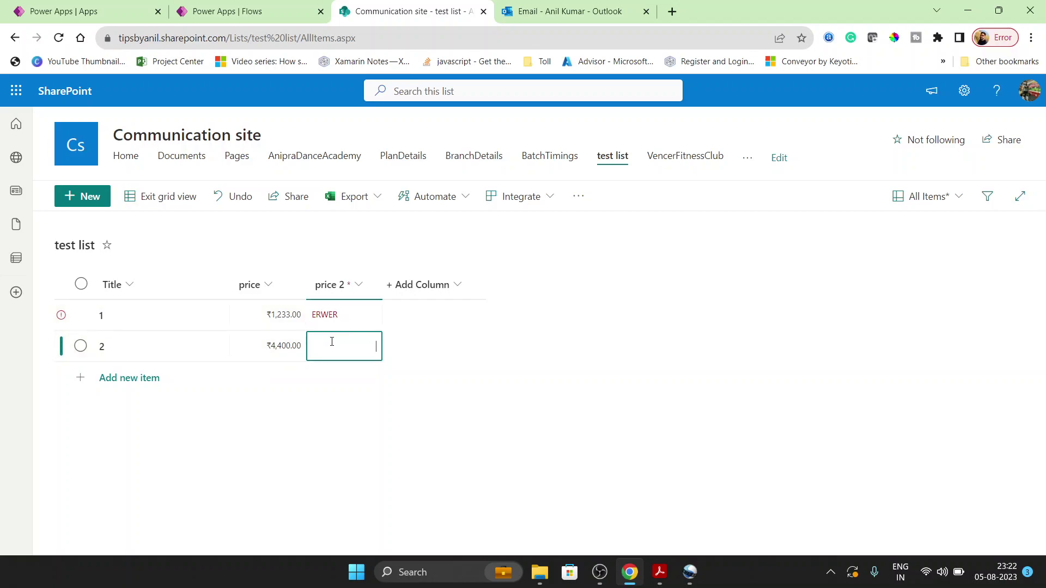
{"action": "type", "text": "fdsfsd"}
{"action": "left_click", "coordinate": [348, 314]}
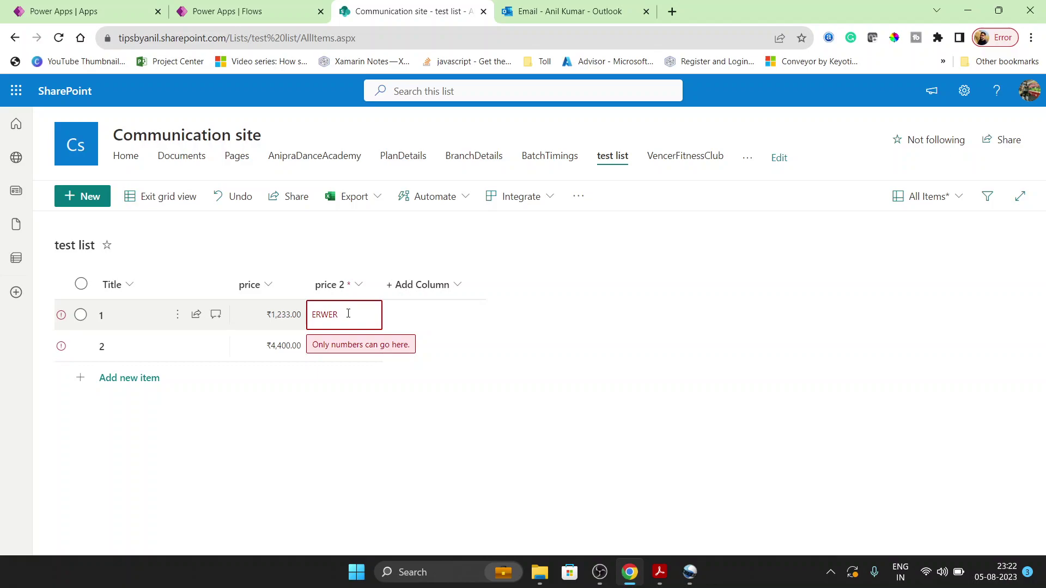
{"action": "left_click", "coordinate": [249, 11]}
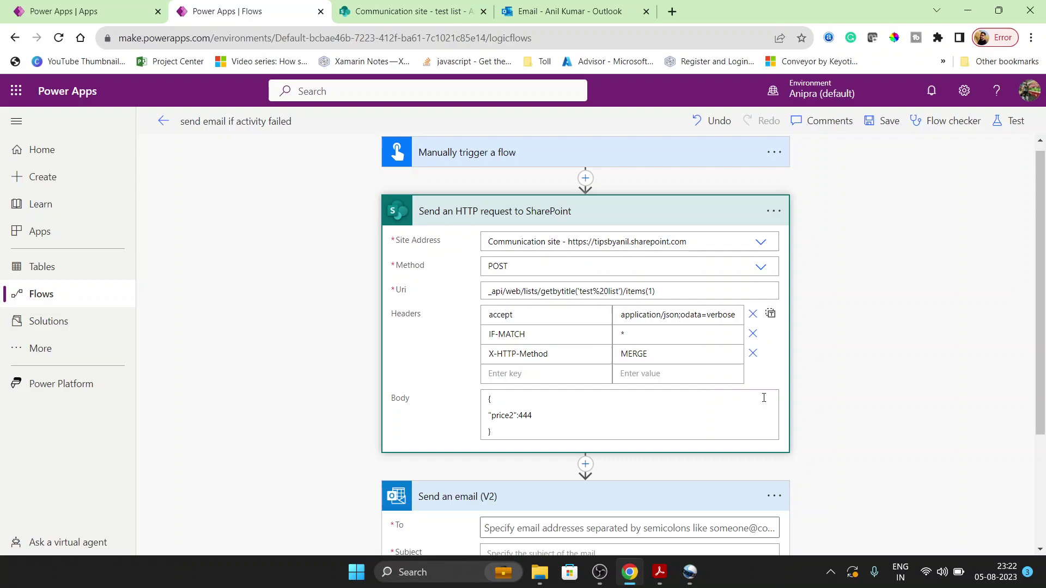
{"action": "scroll", "coordinate": [844, 352], "scroll_direction": "down", "scroll_amount": 2}
{"action": "left_click", "coordinate": [625, 393]}
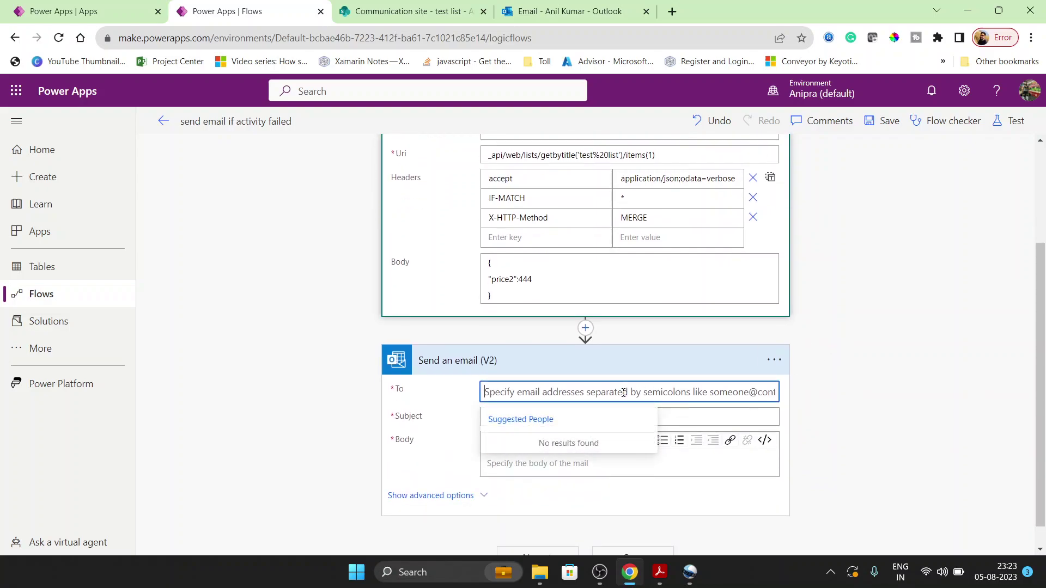
{"action": "type", "text": "tips"}
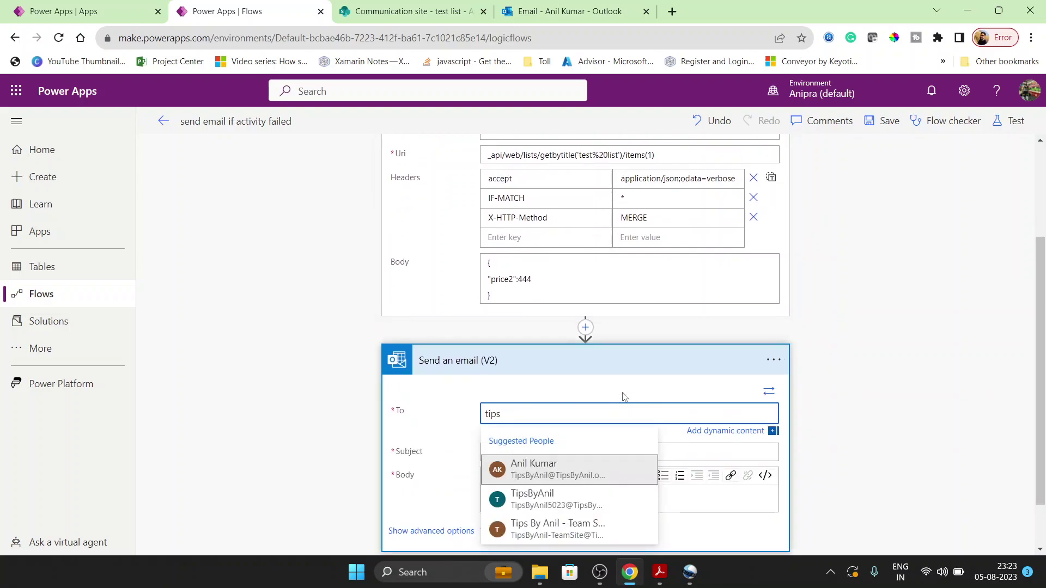
{"action": "left_click", "coordinate": [572, 469]}
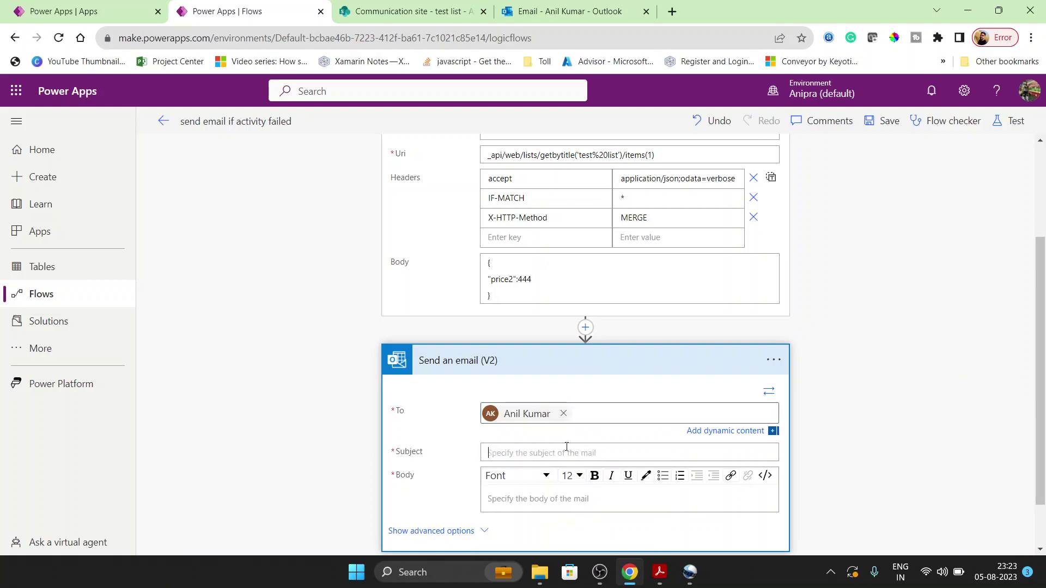
{"action": "left_click", "coordinate": [572, 447]}
{"action": "type", "text": "Number Upda"}
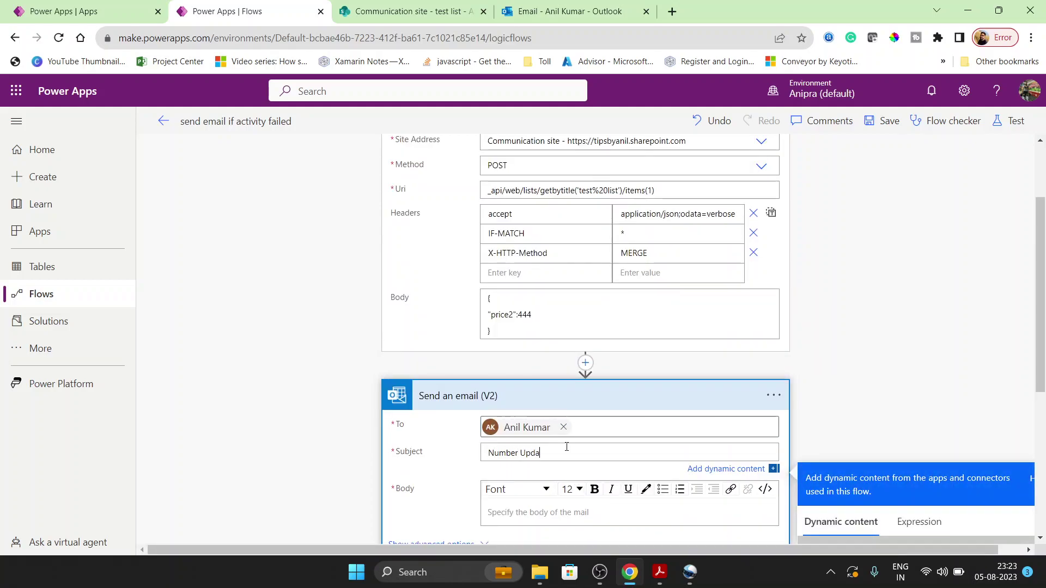
{"action": "type", "text": "te Failed"}
{"action": "key", "text": "ctrl+a"}
{"action": "key", "text": "ctrl+c"}
{"action": "left_click", "coordinate": [550, 510]}
{"action": "type", "text": "He"}
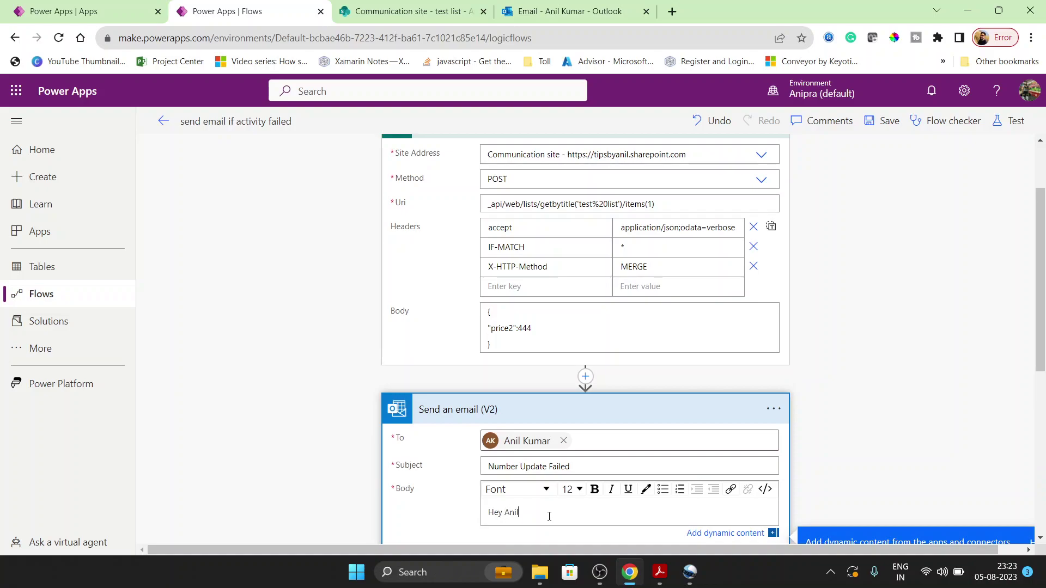
{"action": "type", "text": ","}
{"action": "key", "text": "Return"}
{"action": "key", "text": "ctrl+v"}
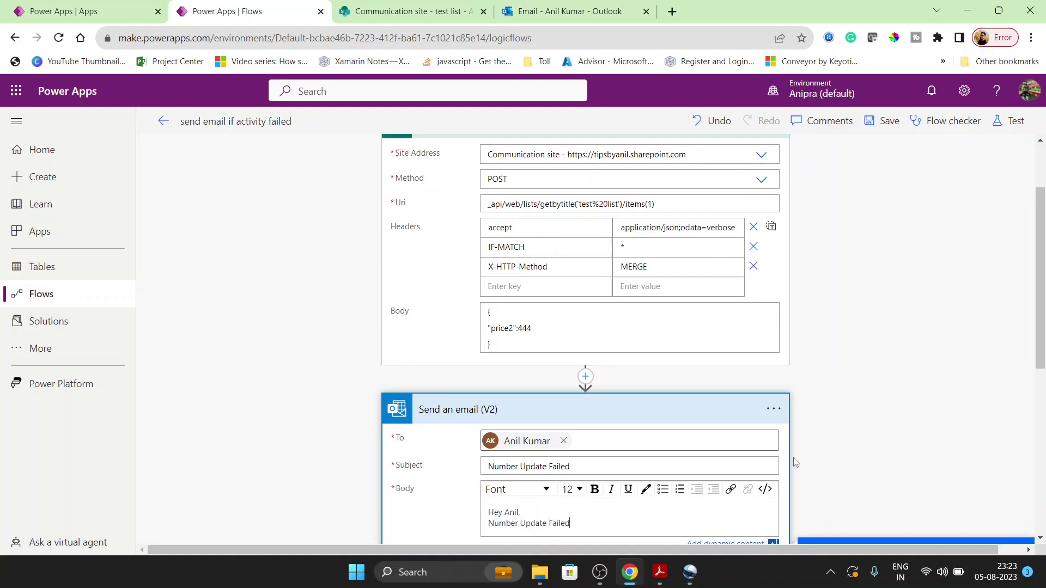
{"action": "scroll", "coordinate": [817, 392], "scroll_direction": "up", "scroll_amount": 1}
Step: Save the flow and run a manual test where all three steps succeed
{"action": "left_click", "coordinate": [872, 123]}
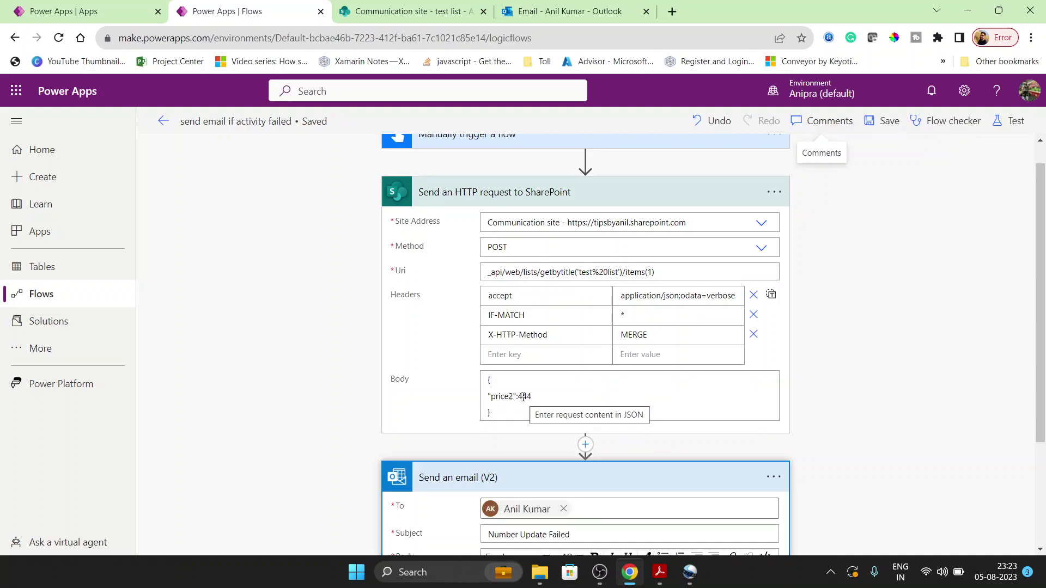
{"action": "left_click", "coordinate": [1007, 121]}
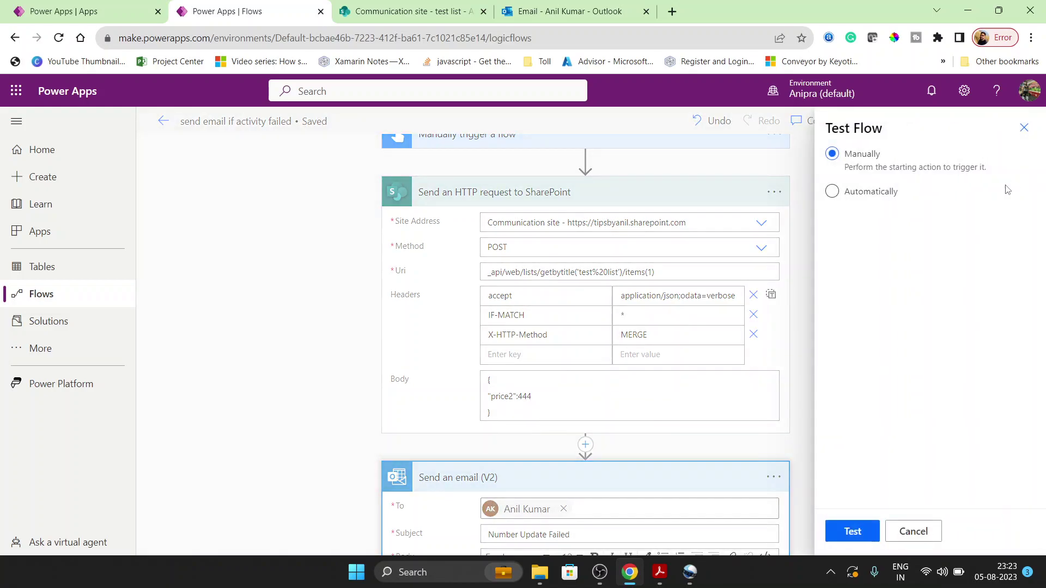
{"action": "left_click", "coordinate": [852, 531]}
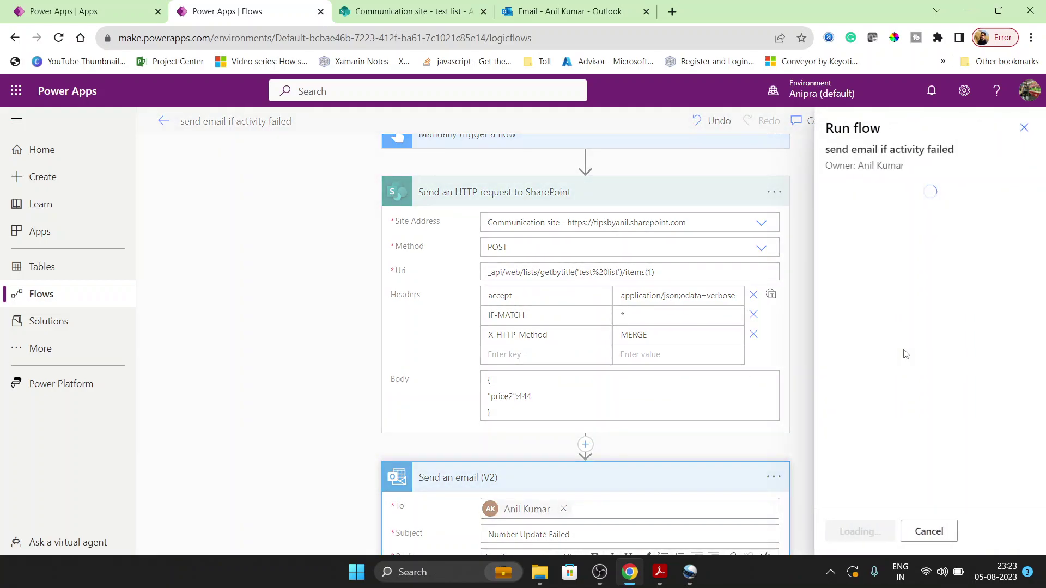
{"action": "left_click", "coordinate": [859, 532]}
{"action": "left_click", "coordinate": [852, 531]}
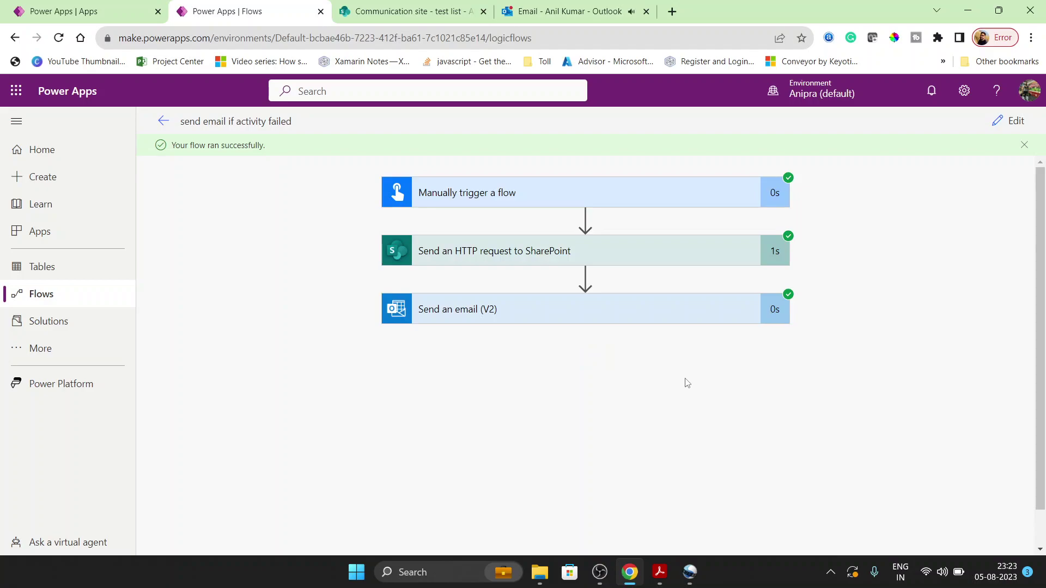
Step: Inspect the run inputs of the email step and the SharePoint POST with price2 444
{"action": "left_click", "coordinate": [634, 319]}
{"action": "left_click", "coordinate": [623, 260]}
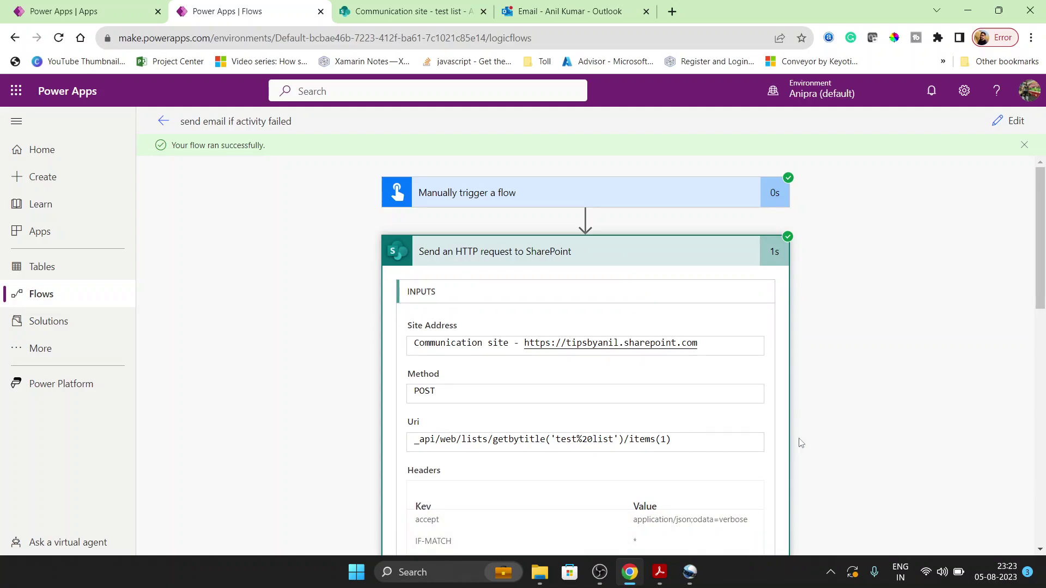
{"action": "scroll", "coordinate": [800, 443], "scroll_direction": "down", "scroll_amount": 5}
{"action": "scroll", "coordinate": [801, 443], "scroll_direction": "down", "scroll_amount": 3}
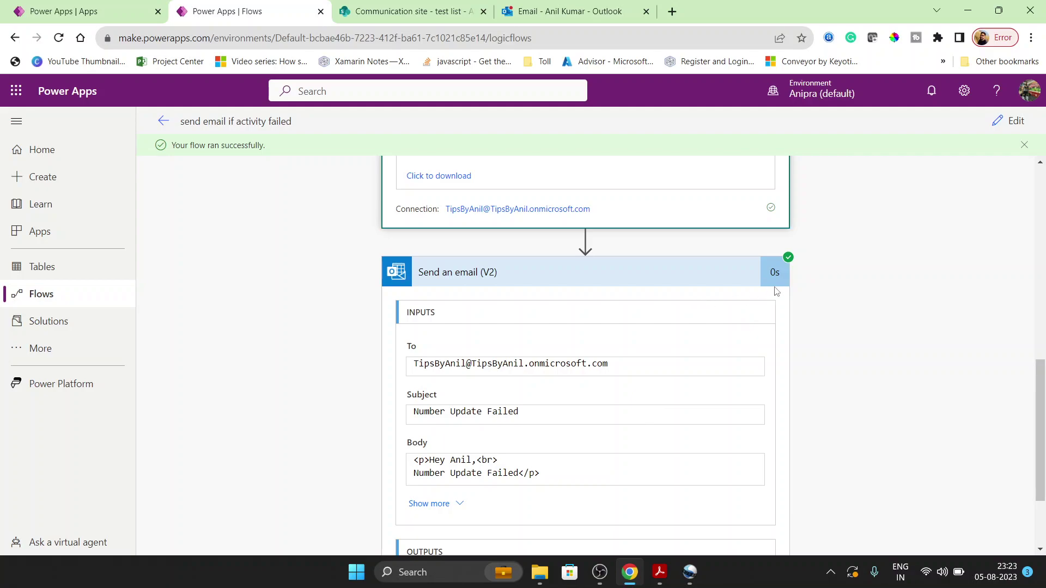
{"action": "scroll", "coordinate": [611, 444], "scroll_direction": "down", "scroll_amount": 1}
{"action": "scroll", "coordinate": [611, 444], "scroll_direction": "down", "scroll_amount": 2}
{"action": "scroll", "coordinate": [611, 443], "scroll_direction": "up", "scroll_amount": 4}
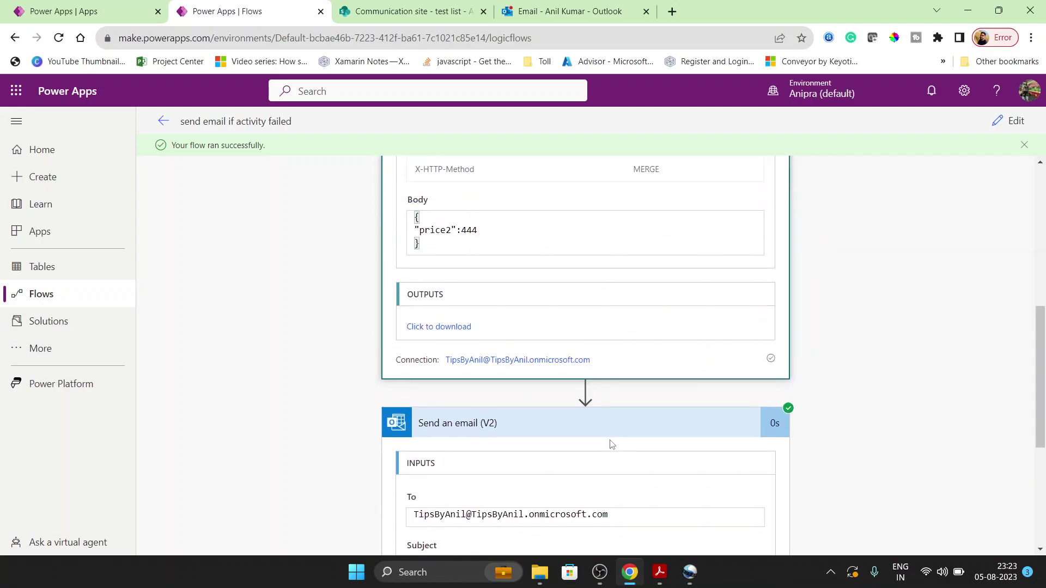
{"action": "scroll", "coordinate": [610, 444], "scroll_direction": "up", "scroll_amount": 4}
{"action": "scroll", "coordinate": [759, 311], "scroll_direction": "up", "scroll_amount": 4}
{"action": "left_click", "coordinate": [1011, 122]}
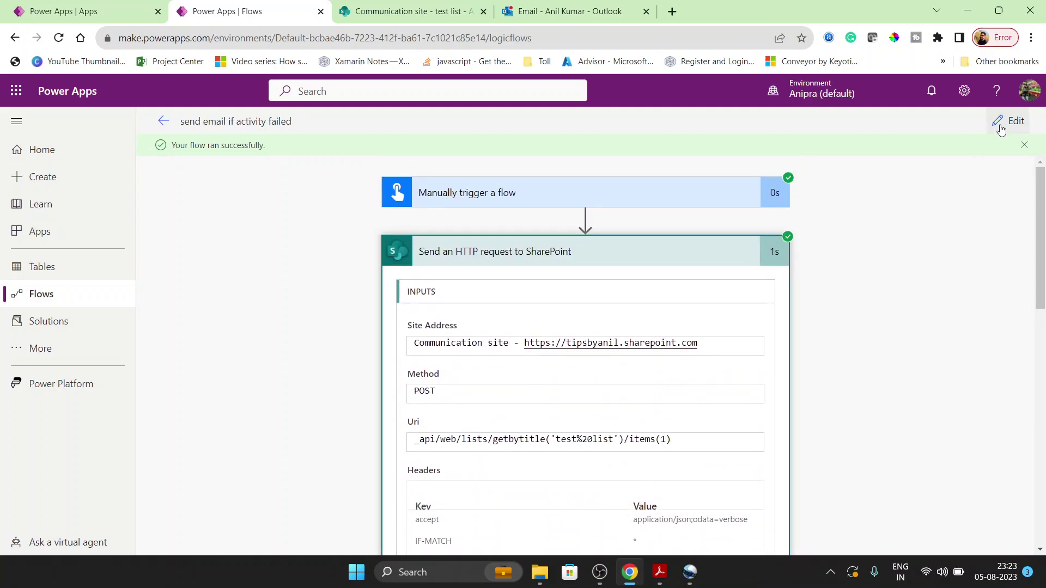
{"action": "scroll", "coordinate": [837, 460], "scroll_direction": "down", "scroll_amount": 5}
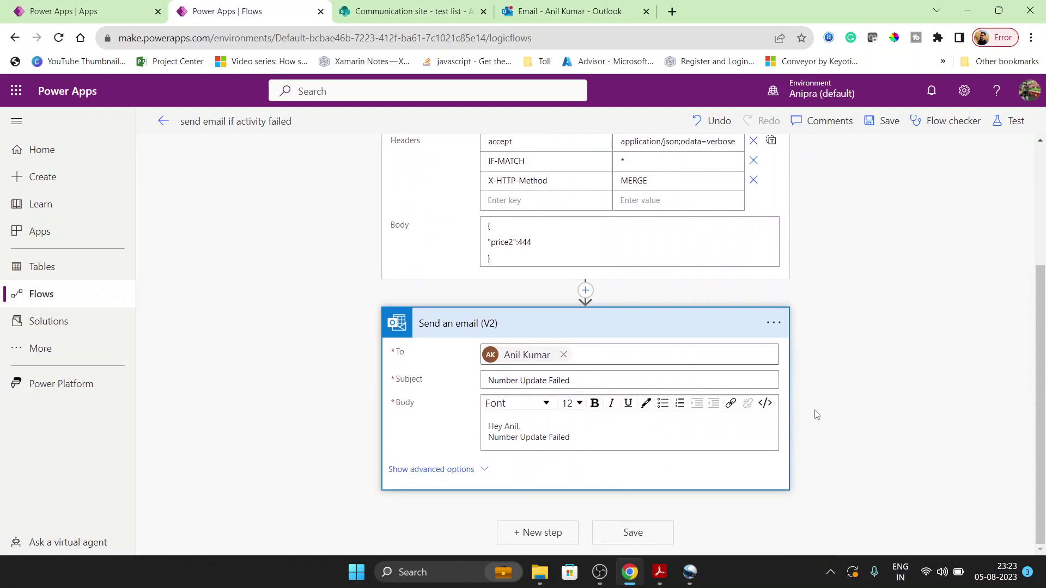
Step: Set the email step to run after the SharePoint request 'has failed' instead of 'is successful'
{"action": "left_click", "coordinate": [774, 323]}
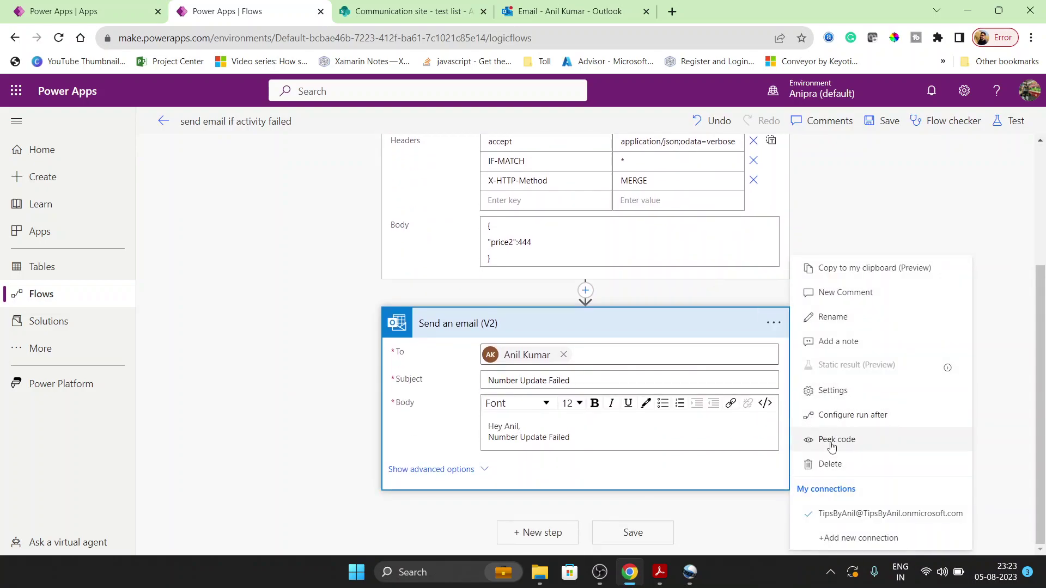
{"action": "left_click", "coordinate": [852, 414]}
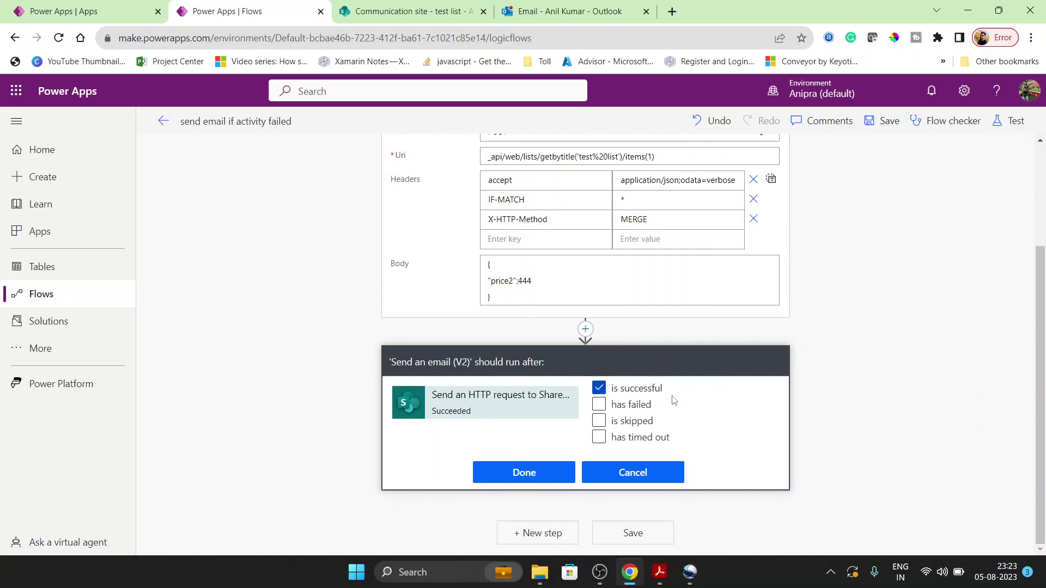
{"action": "left_click", "coordinate": [600, 389]}
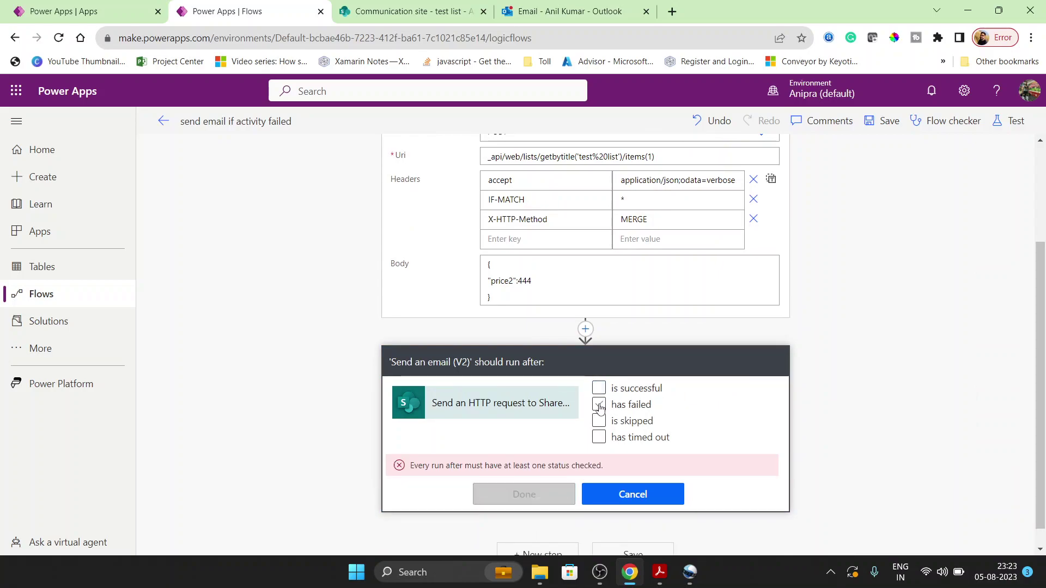
{"action": "left_click", "coordinate": [599, 406]}
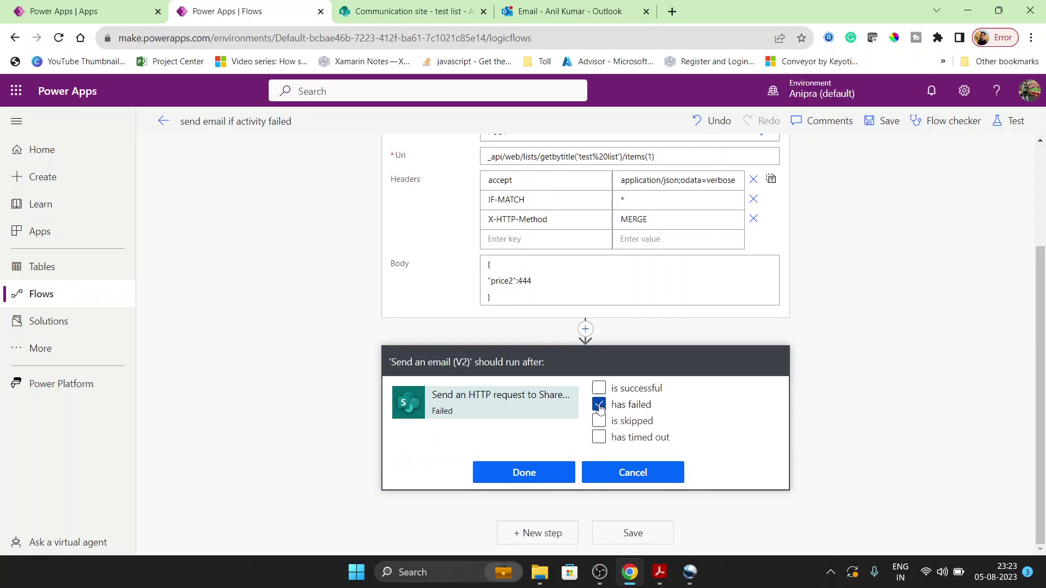
{"action": "left_click", "coordinate": [556, 477]}
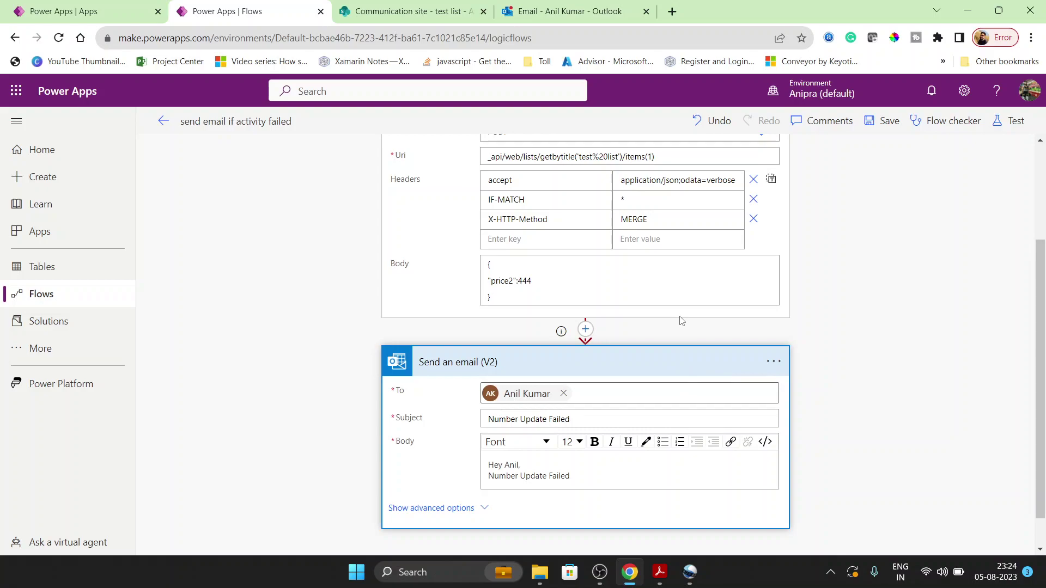
{"action": "scroll", "coordinate": [681, 327], "scroll_direction": "up", "scroll_amount": 3}
{"action": "scroll", "coordinate": [849, 468], "scroll_direction": "down", "scroll_amount": 3}
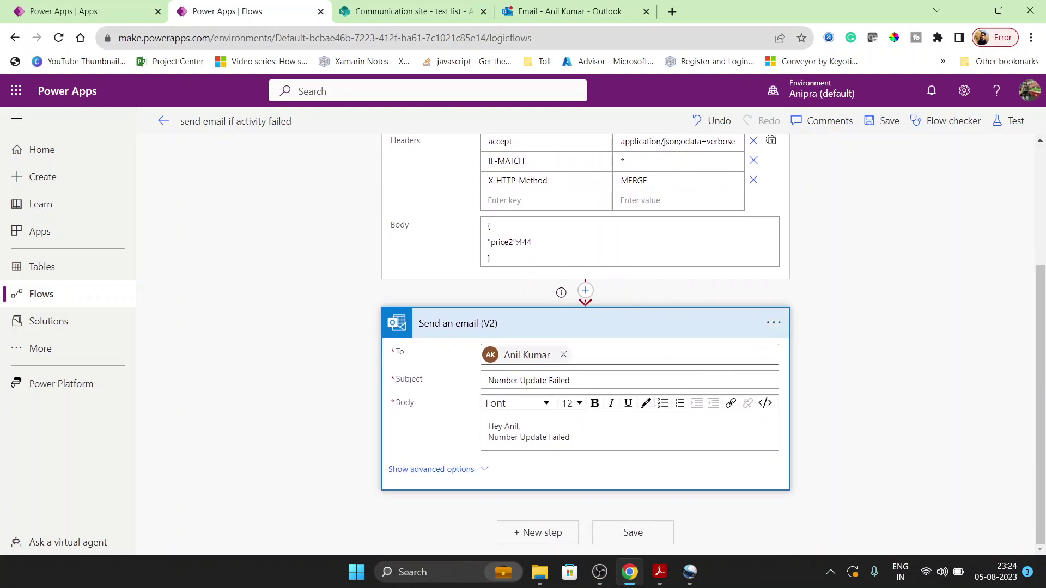
Step: Open the 'Number Update Failed' email in the Outlook Focused inbox
{"action": "left_click", "coordinate": [564, 11]}
{"action": "left_click", "coordinate": [304, 220]}
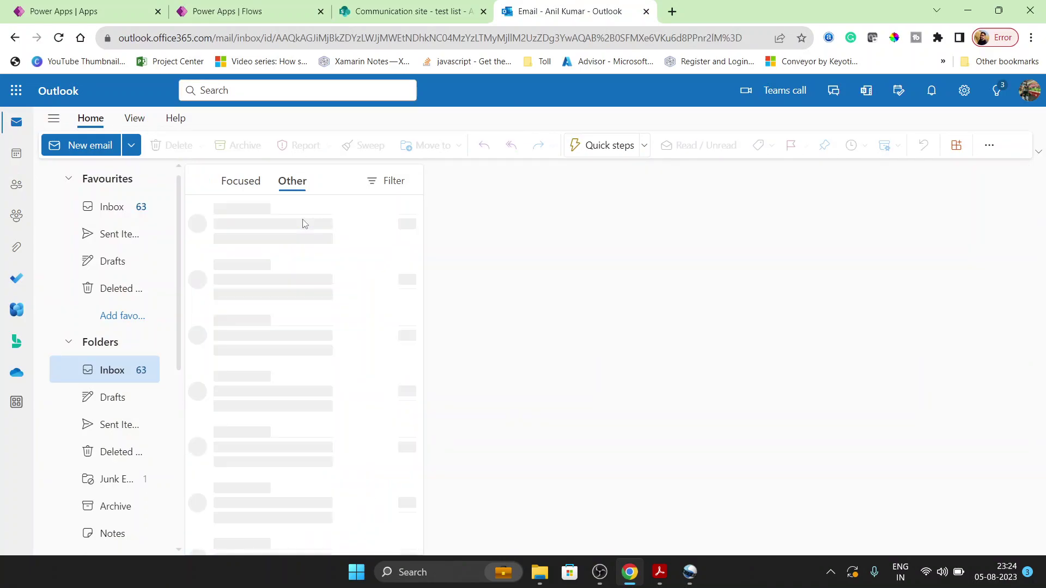
{"action": "left_click", "coordinate": [240, 181]}
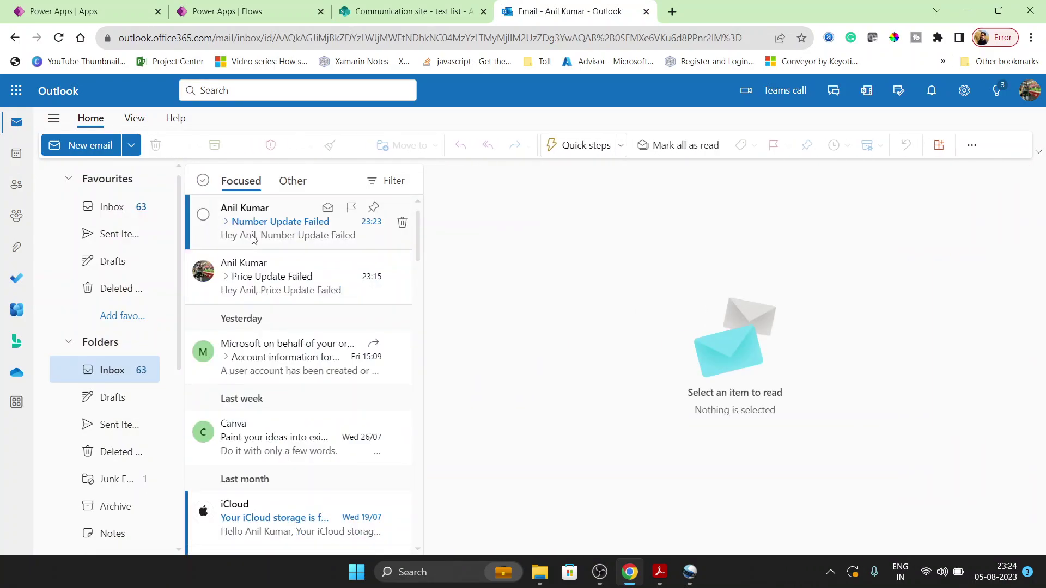
{"action": "left_click", "coordinate": [278, 221]}
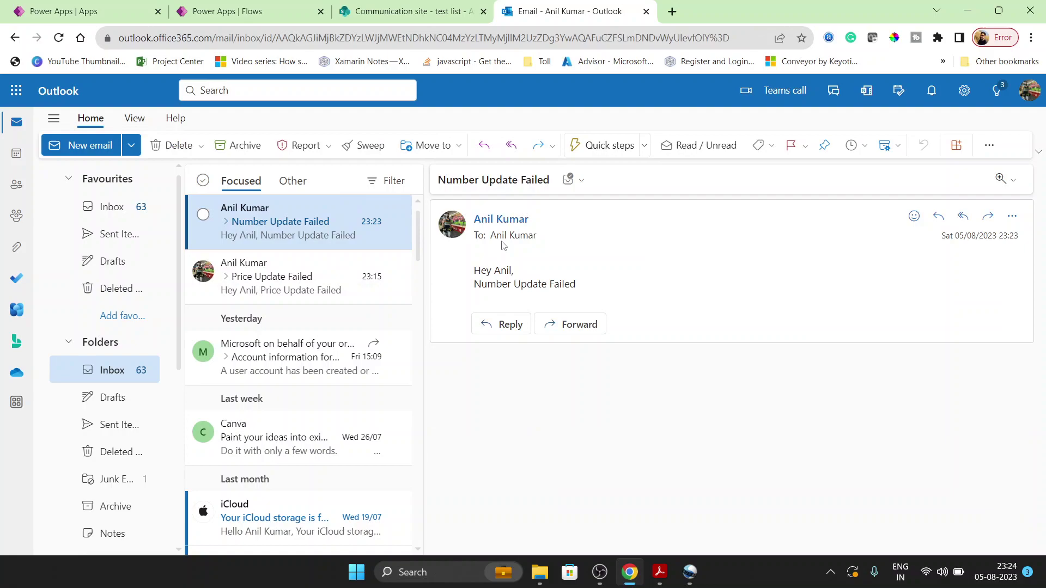
Step: Save the flow and run another manual test, where the failure-only email step is skipped
{"action": "left_click", "coordinate": [228, 10]}
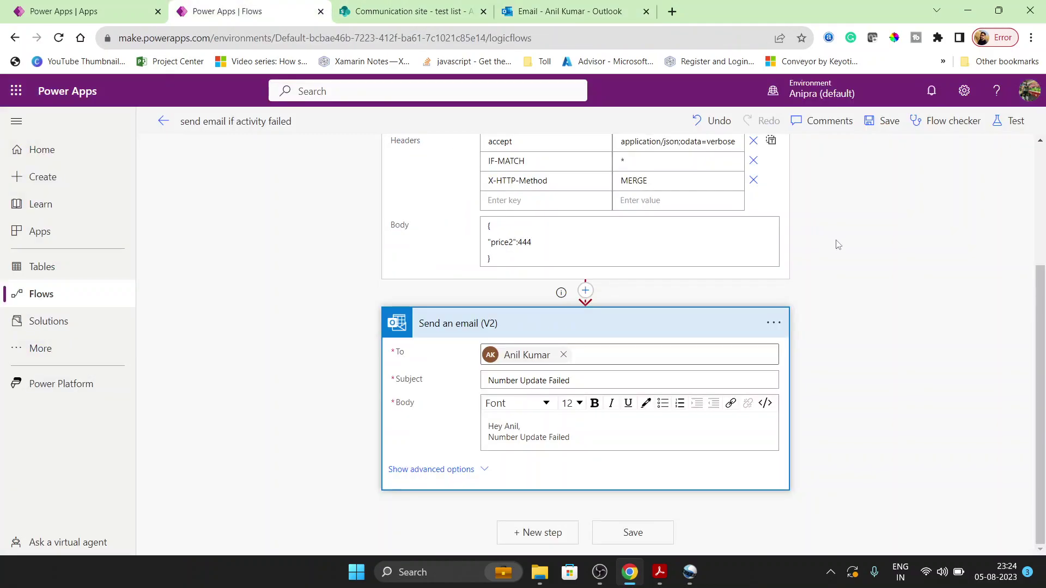
{"action": "scroll", "coordinate": [837, 245], "scroll_direction": "up", "scroll_amount": 5}
{"action": "left_click", "coordinate": [883, 121]}
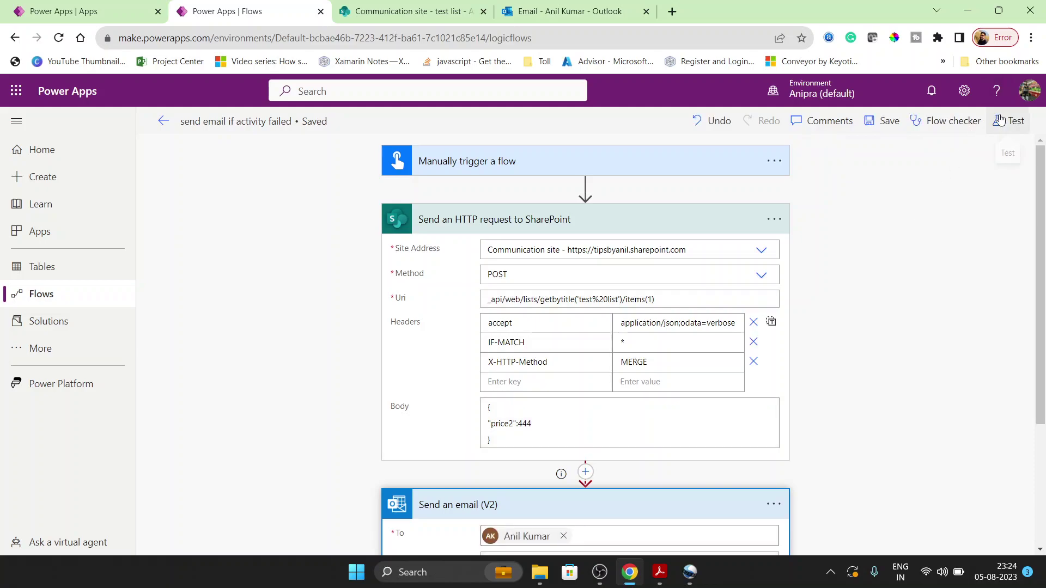
{"action": "left_click", "coordinate": [1012, 121]}
{"action": "left_click", "coordinate": [853, 531]}
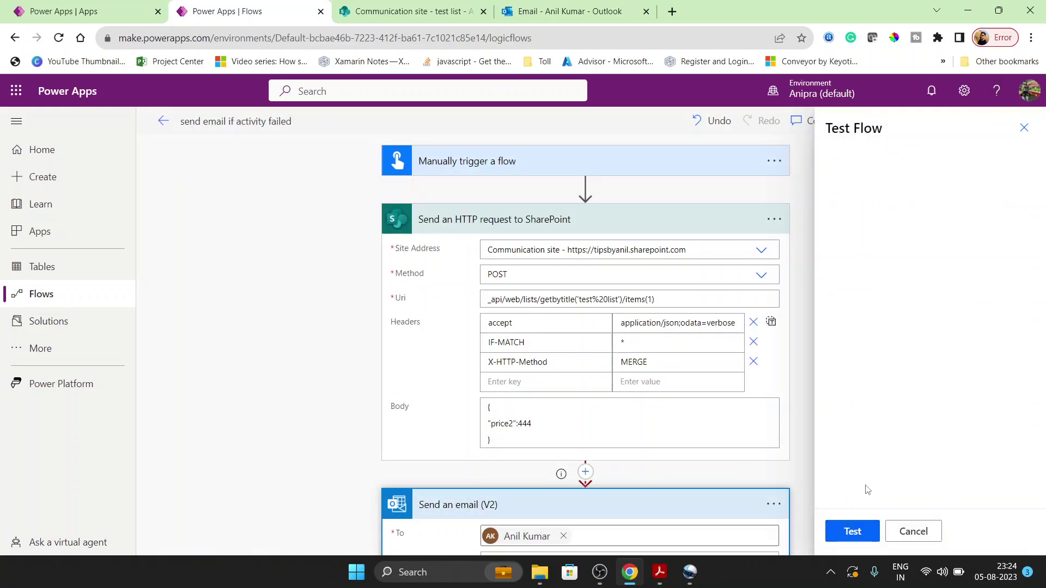
{"action": "left_click", "coordinate": [853, 531]}
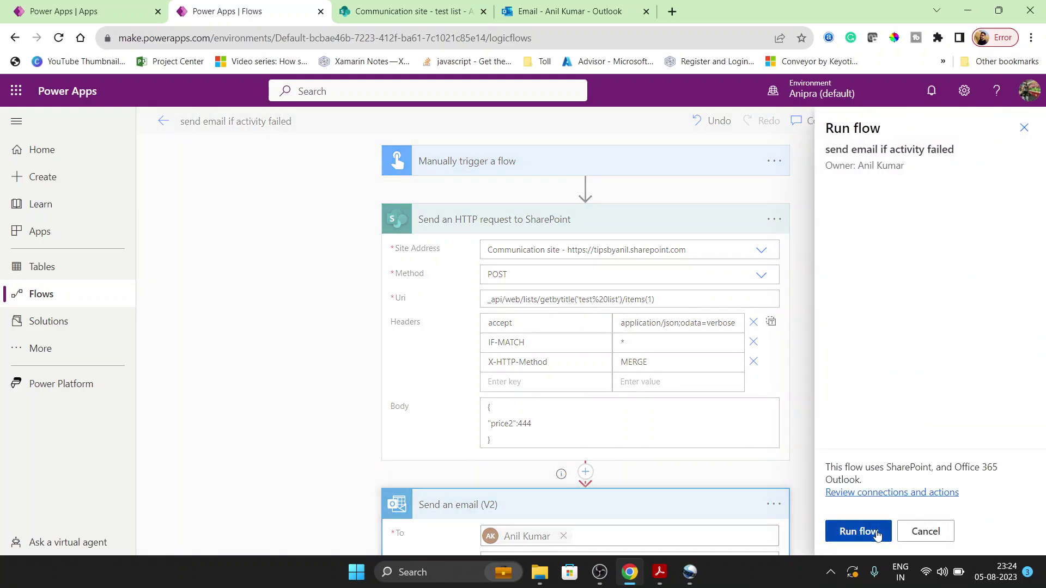
{"action": "left_click", "coordinate": [853, 531]}
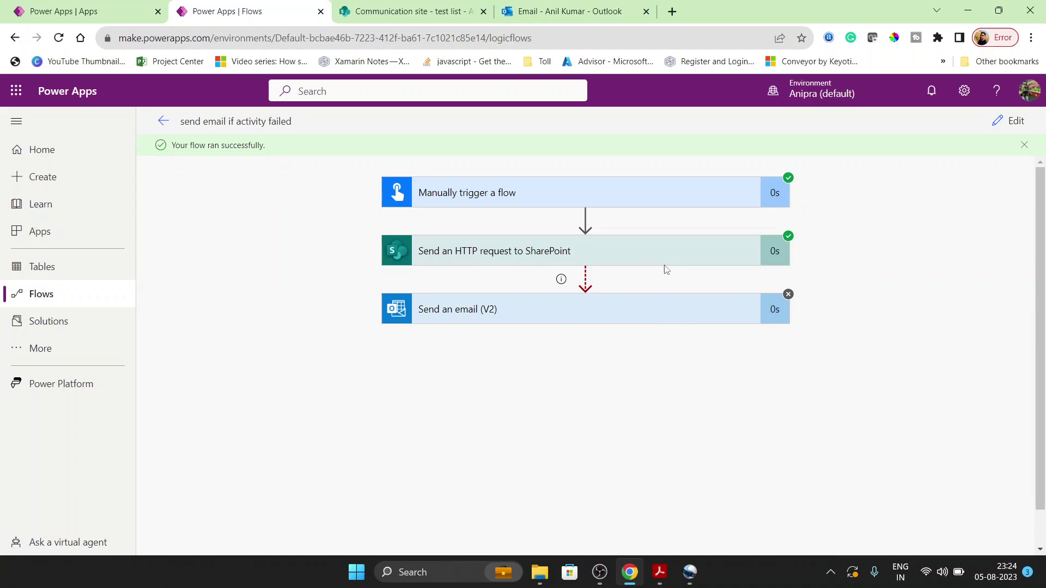
Step: Replace the request body's price2 value 444 with text, then save and run a manual test
{"action": "left_click", "coordinate": [1016, 121]}
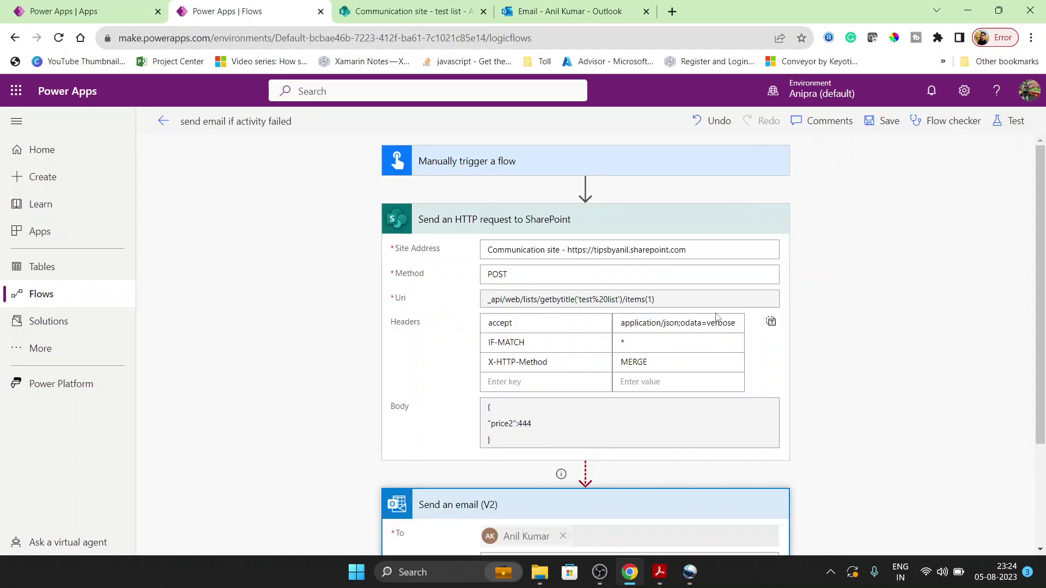
{"action": "double_click", "coordinate": [528, 422]}
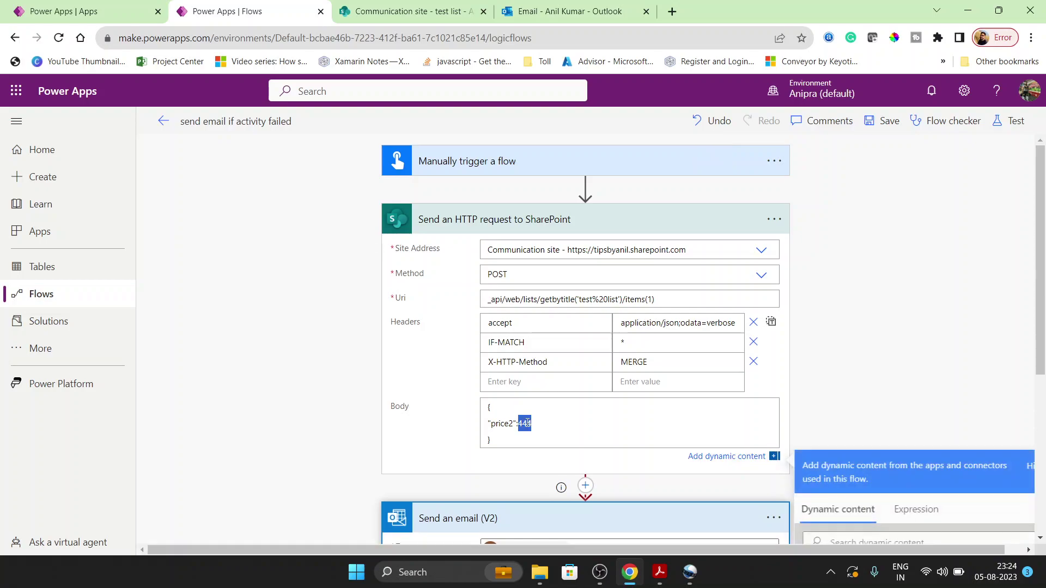
{"action": "type", "text": "\"weweqw"}
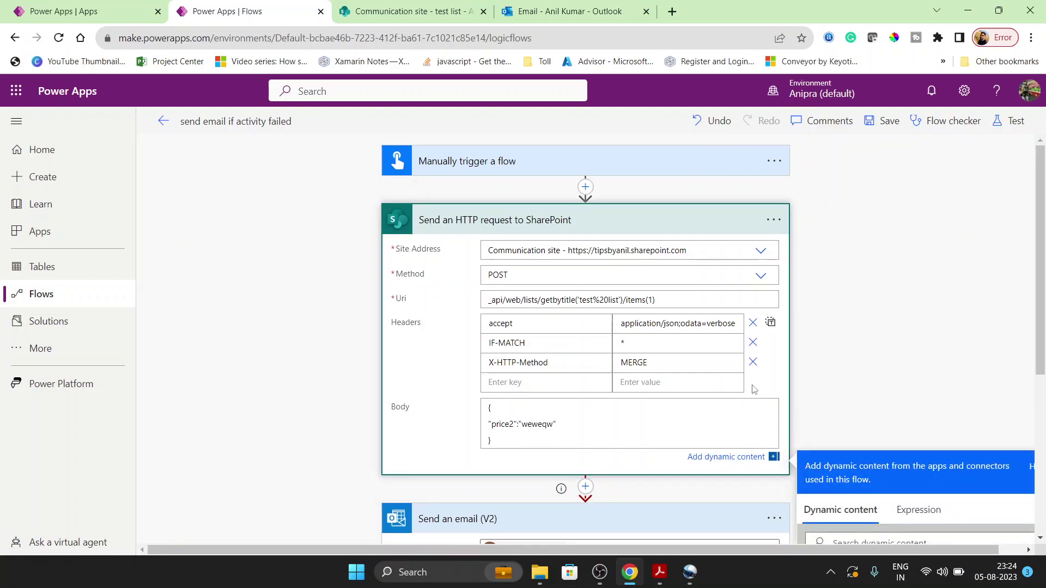
{"action": "left_click", "coordinate": [885, 121]}
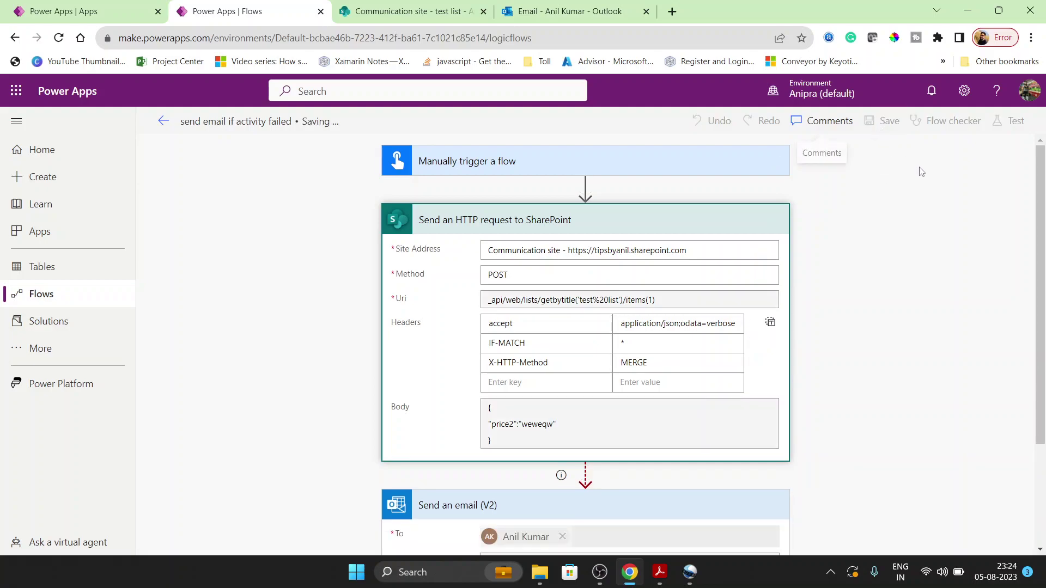
{"action": "left_click", "coordinate": [1007, 121]}
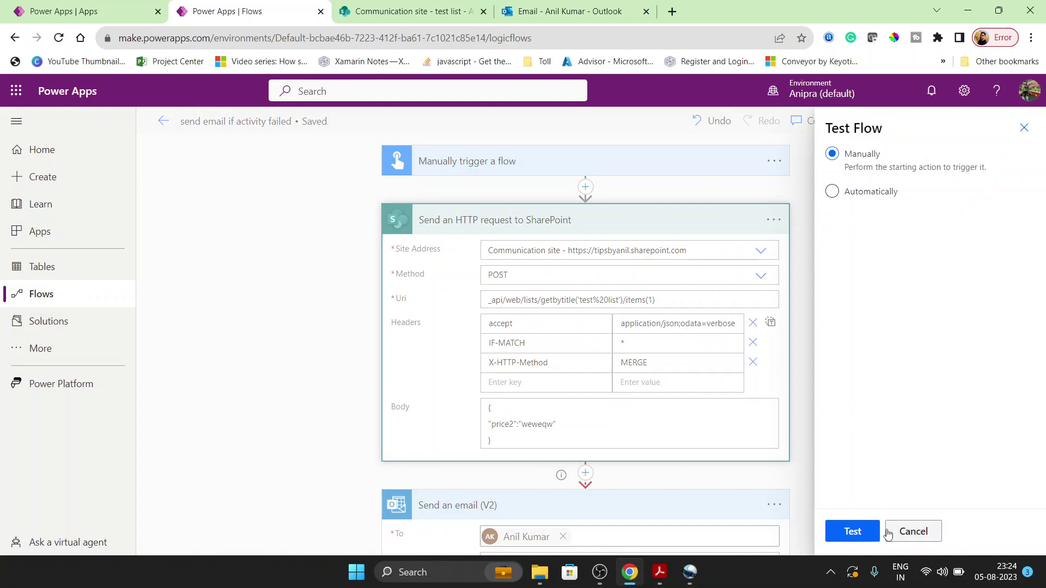
{"action": "left_click", "coordinate": [852, 531]}
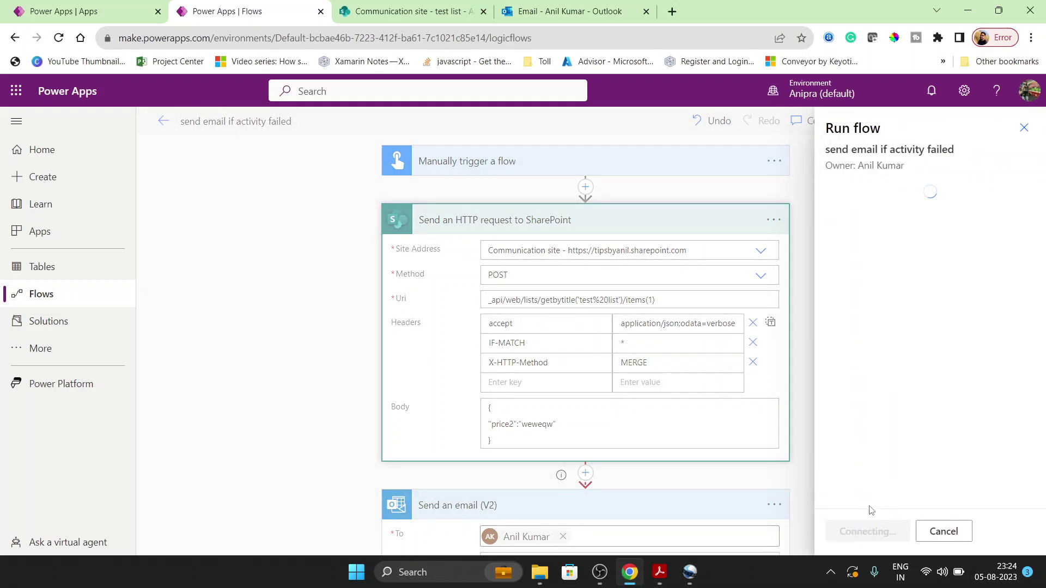
{"action": "left_click", "coordinate": [867, 532]}
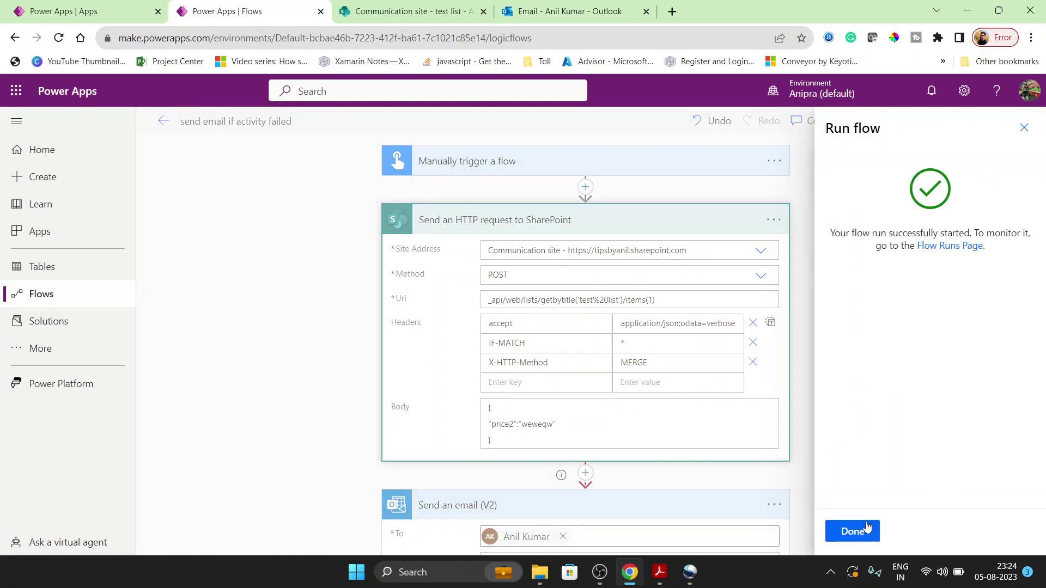
{"action": "left_click", "coordinate": [854, 532]}
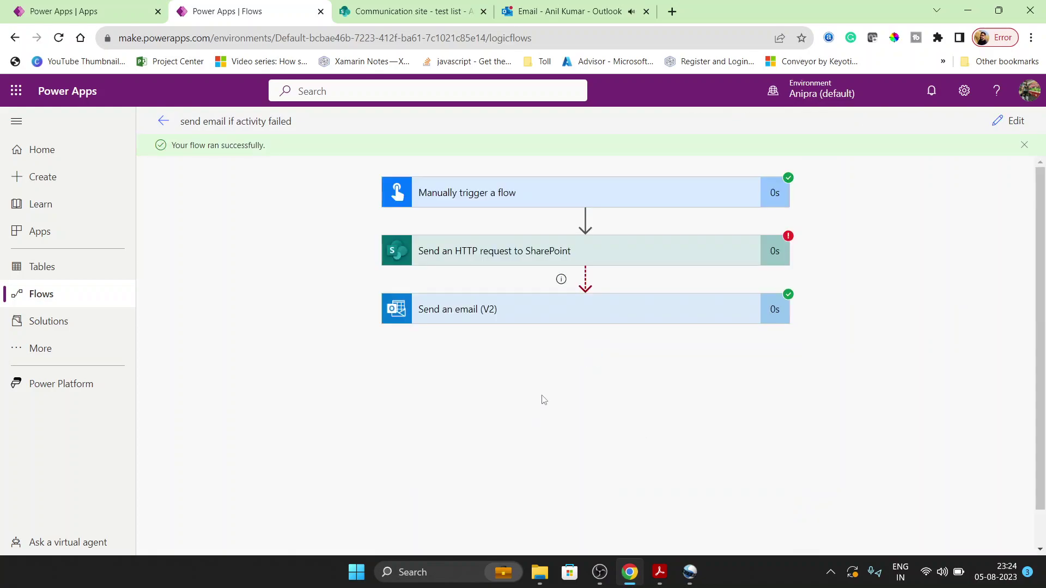
Step: Check the 400 'Edm.Double' error and the email step's details, then open the new inbox email
{"action": "left_click", "coordinate": [638, 256]}
{"action": "scroll", "coordinate": [747, 438], "scroll_direction": "down", "scroll_amount": 5}
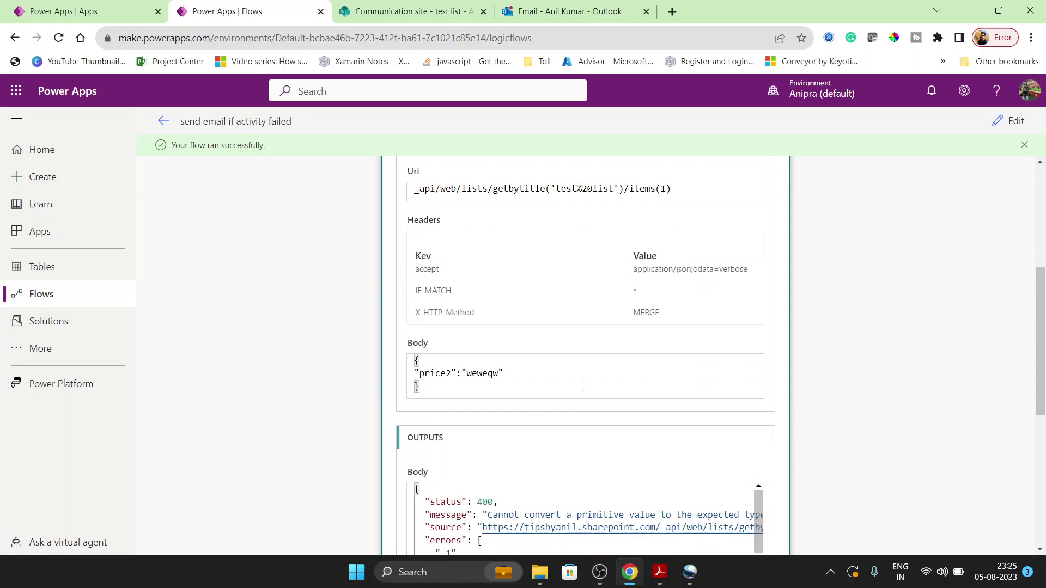
{"action": "scroll", "coordinate": [573, 411], "scroll_direction": "down", "scroll_amount": 3}
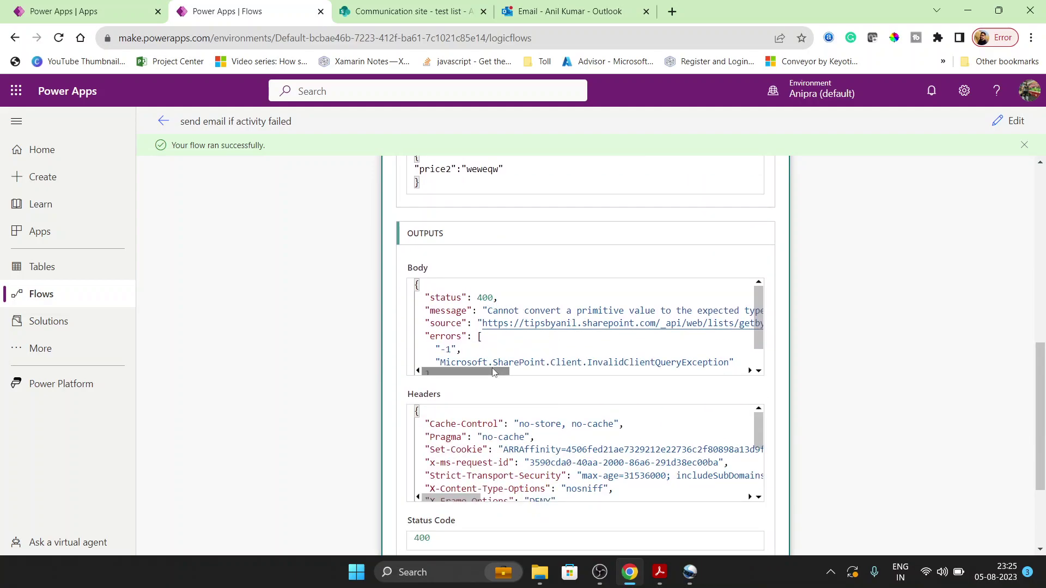
{"action": "mouse_move", "coordinate": [490, 373]}
{"action": "left_mouse_down"}
{"action": "mouse_move", "coordinate": [544, 387]}
{"action": "mouse_move", "coordinate": [572, 373]}
{"action": "left_mouse_up"}
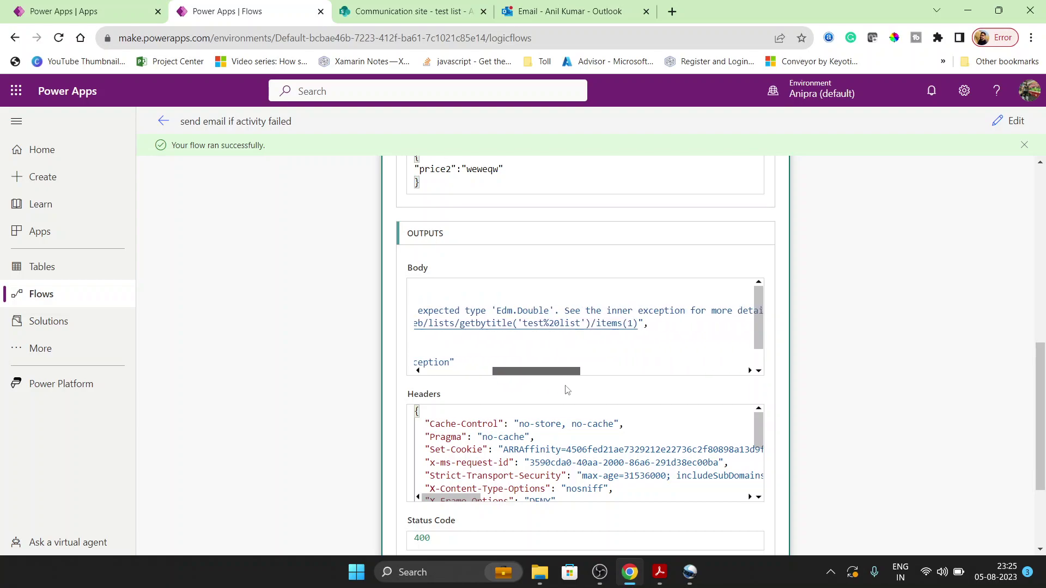
{"action": "scroll", "coordinate": [646, 450], "scroll_direction": "down", "scroll_amount": 3}
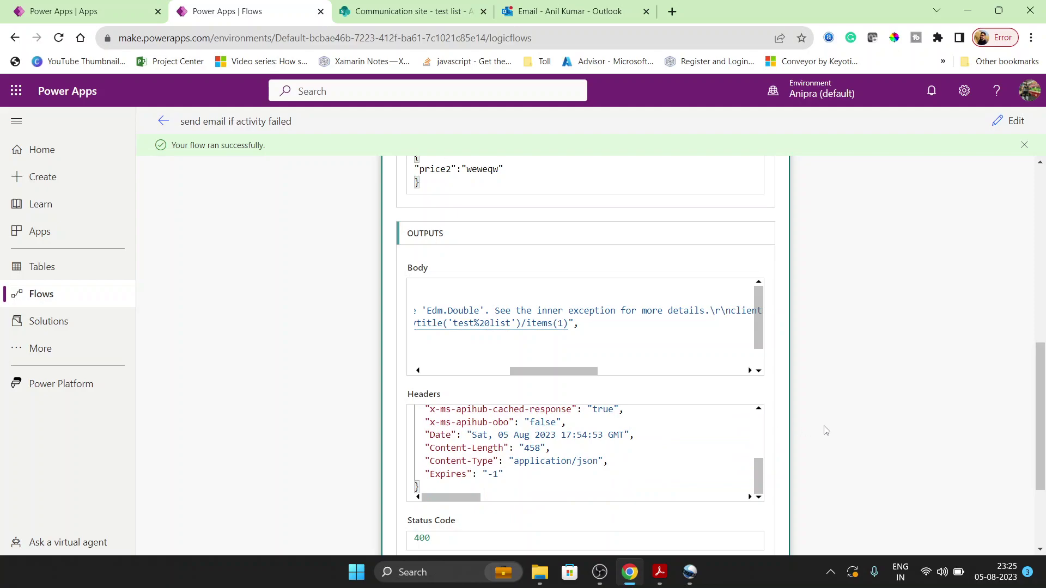
{"action": "scroll", "coordinate": [825, 431], "scroll_direction": "down", "scroll_amount": 2}
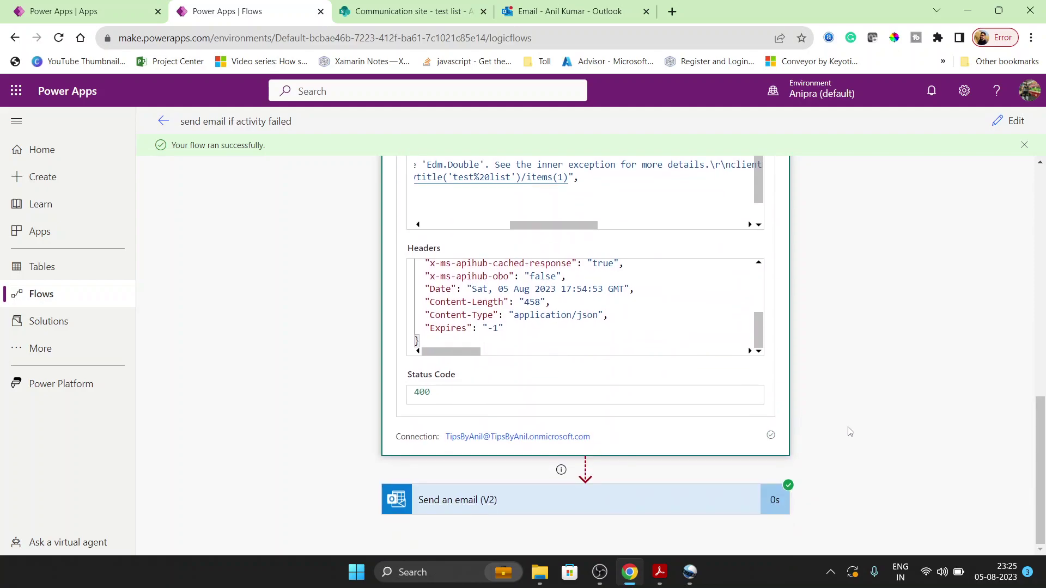
{"action": "left_click", "coordinate": [687, 500]}
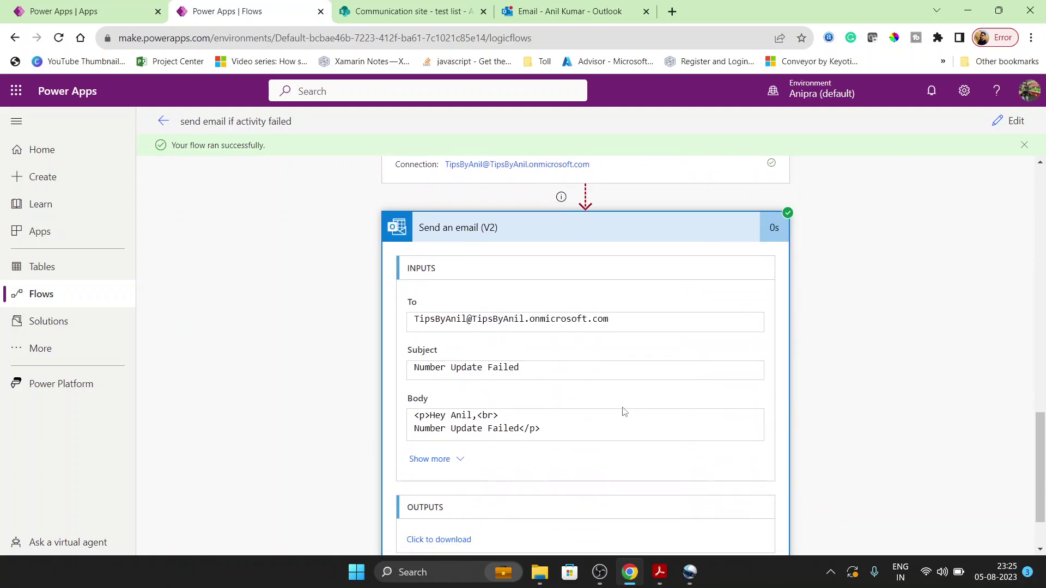
{"action": "scroll", "coordinate": [623, 412], "scroll_direction": "down", "scroll_amount": 1}
{"action": "left_click", "coordinate": [570, 11]}
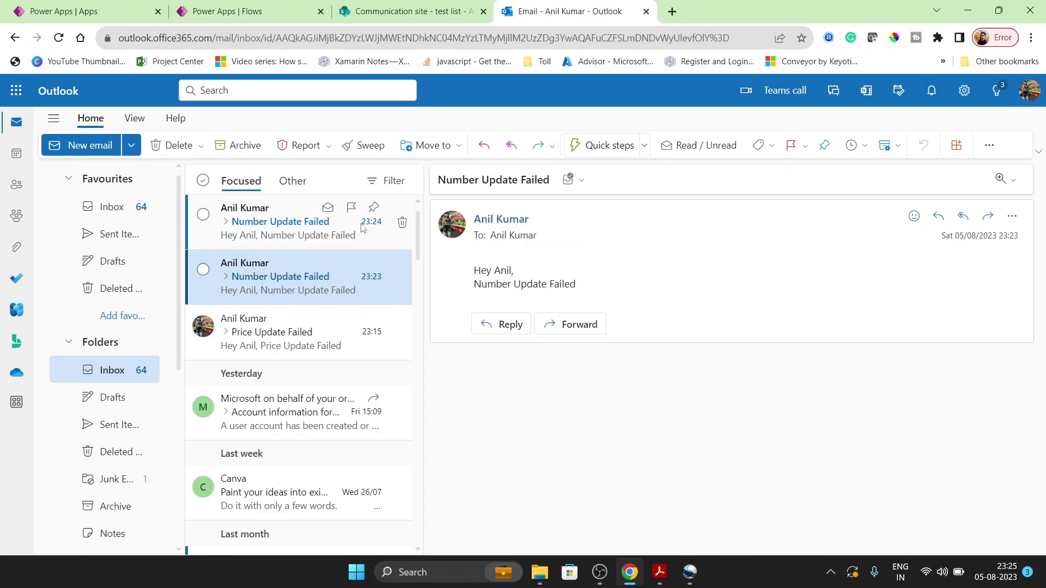
{"action": "left_click", "coordinate": [270, 220]}
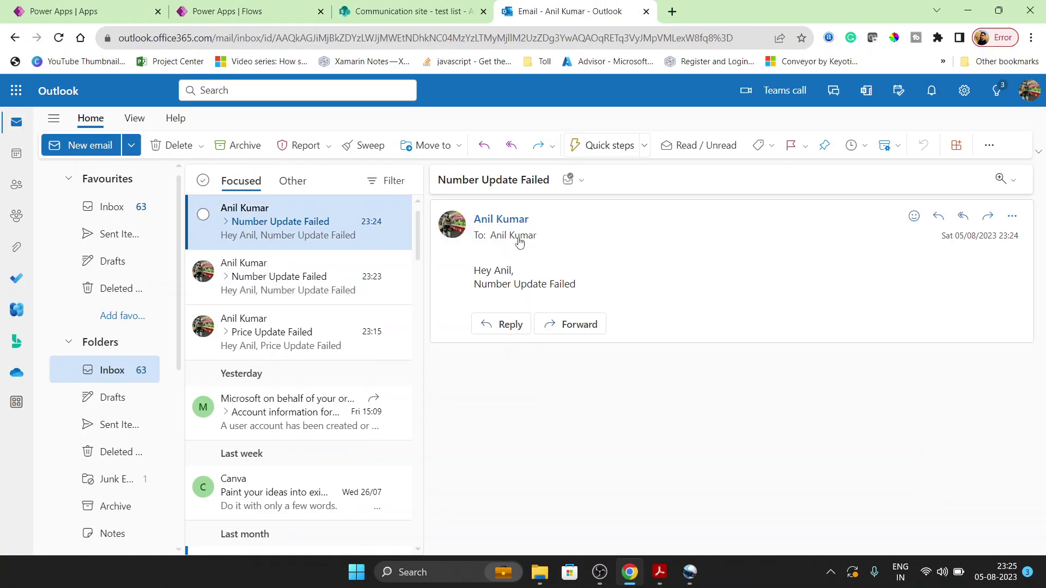
{"action": "left_click", "coordinate": [227, 11]}
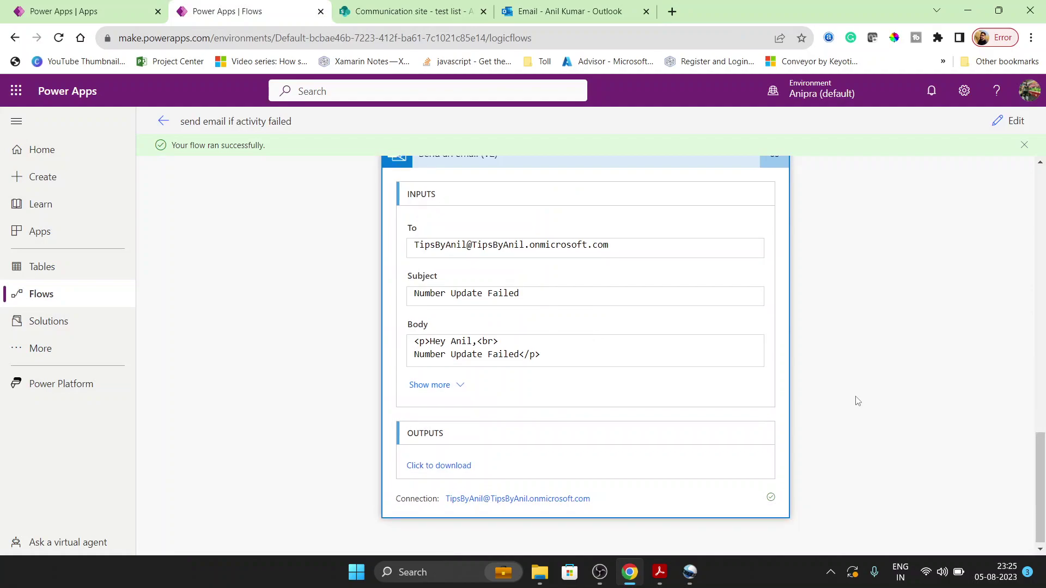
{"action": "scroll", "coordinate": [585, 327], "scroll_direction": "up", "scroll_amount": 4}
{"action": "scroll", "coordinate": [716, 410], "scroll_direction": "up", "scroll_amount": 3}
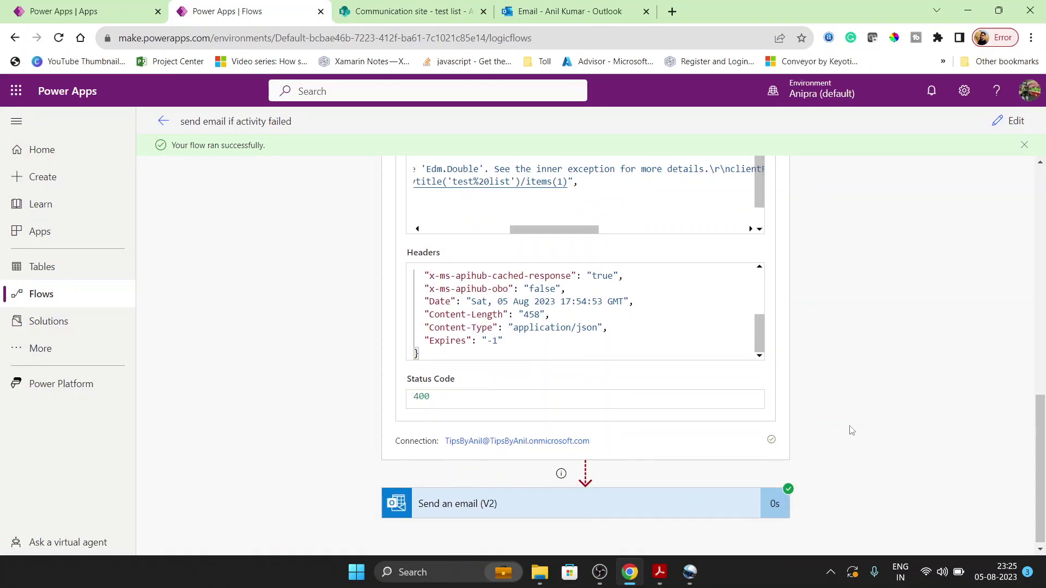
{"action": "scroll", "coordinate": [850, 431], "scroll_direction": "up", "scroll_amount": 5}
{"action": "scroll", "coordinate": [851, 431], "scroll_direction": "up", "scroll_amount": 2}
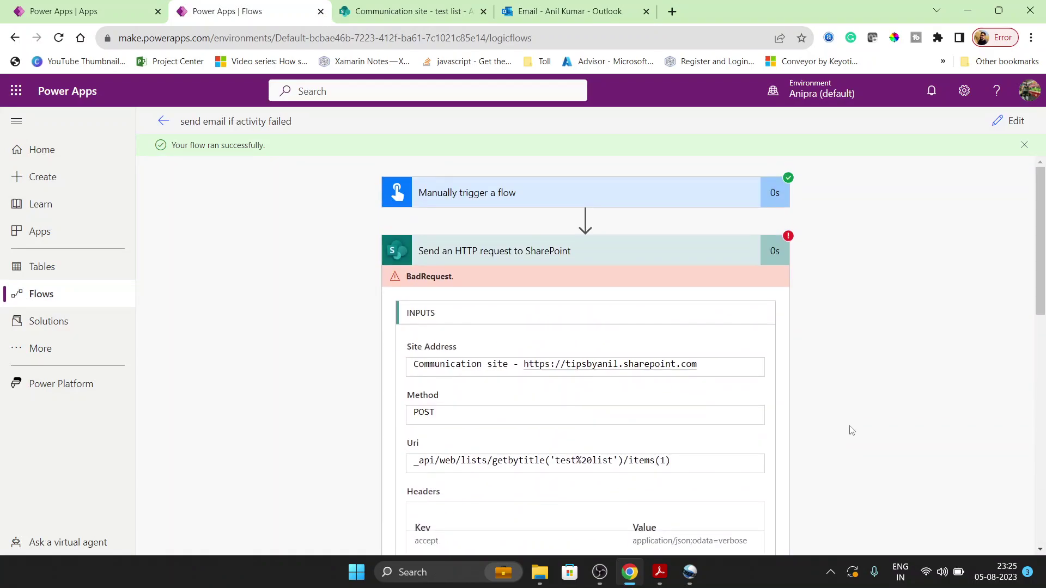